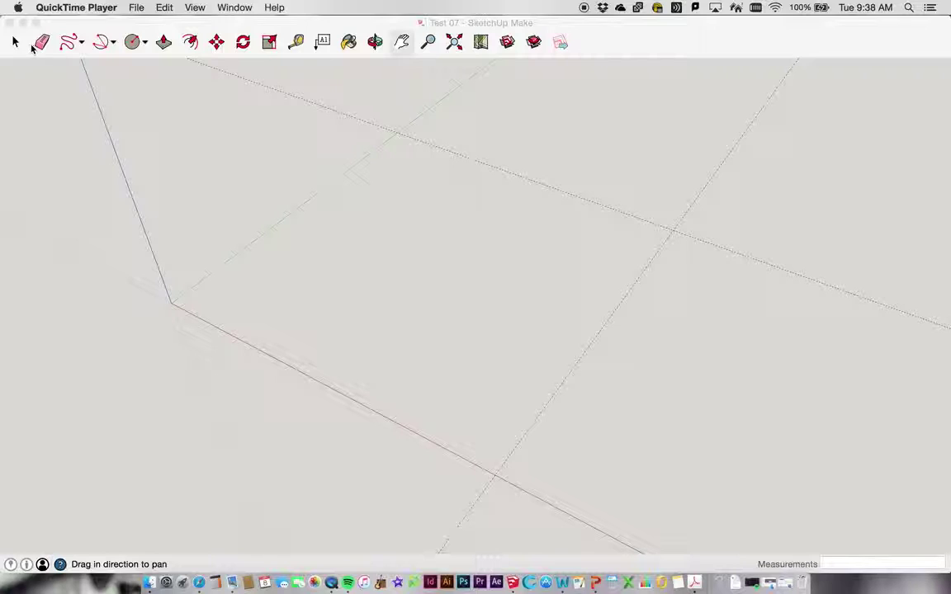
# Draw a rectangle about 3 35/64" by 2 9/32" on the ground between the axes and the dotted guides
pyautogui.click(16, 43)
pyautogui.click(17, 43)
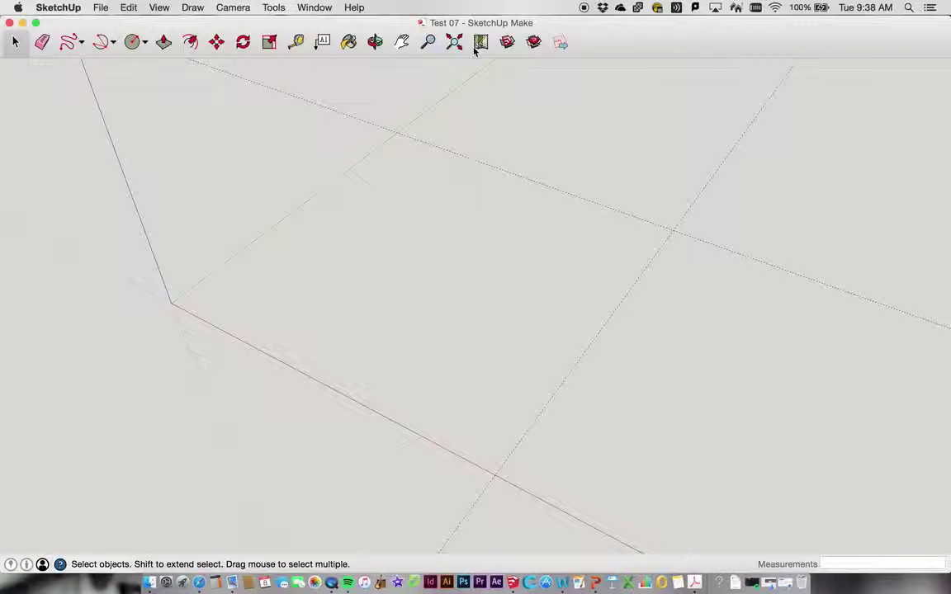
pyautogui.click(145, 46)
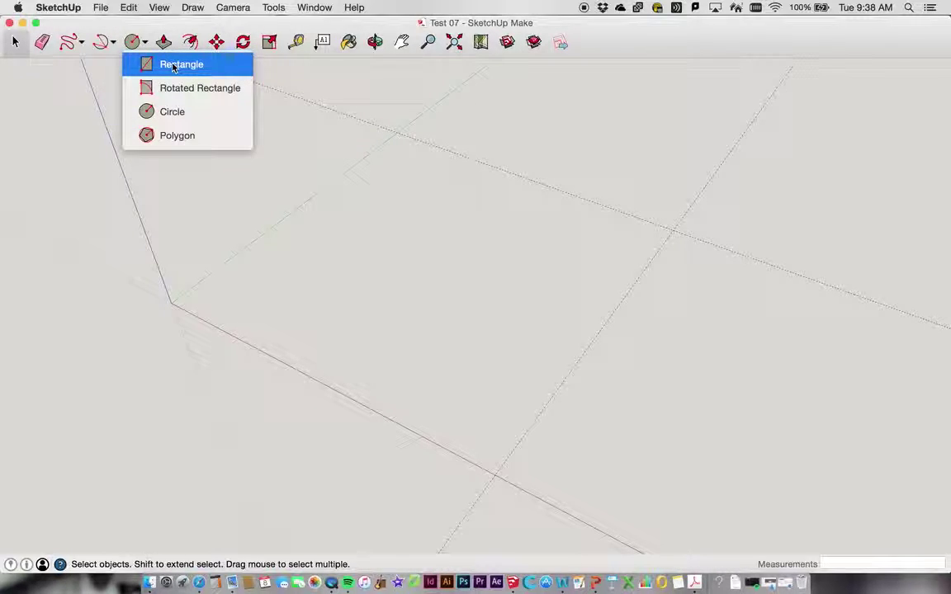
pyautogui.click(173, 64)
pyautogui.click(275, 245)
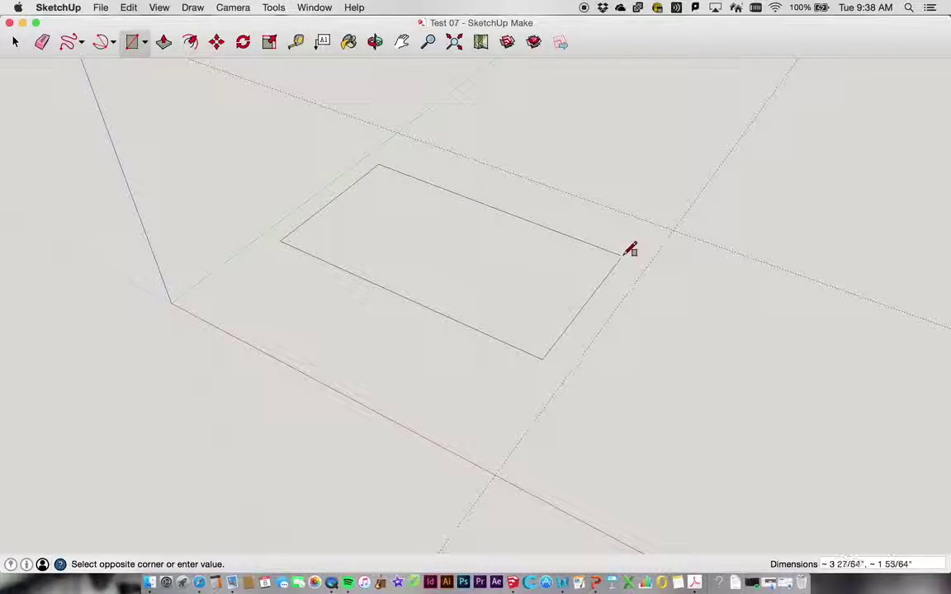
pyautogui.click(652, 232)
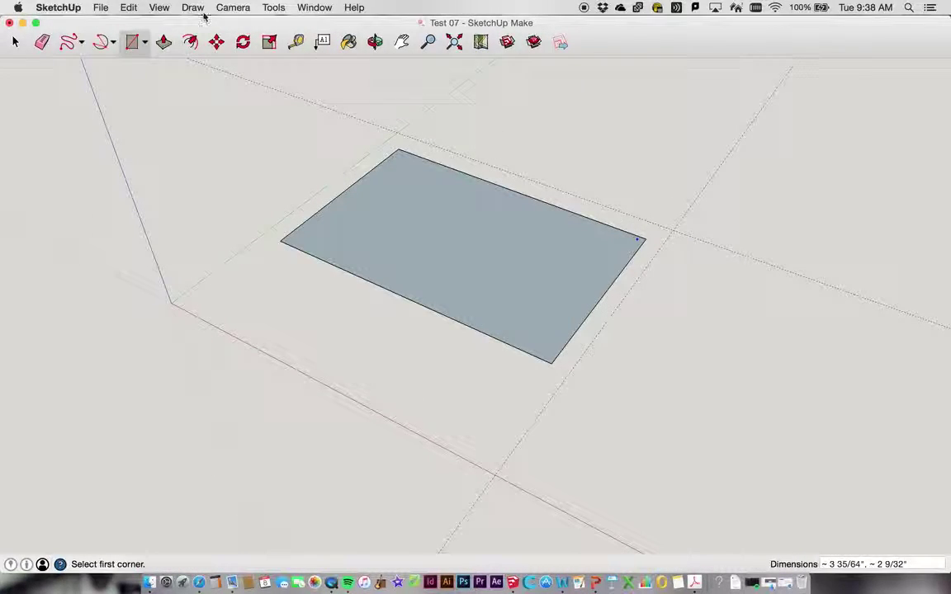
pyautogui.click(15, 42)
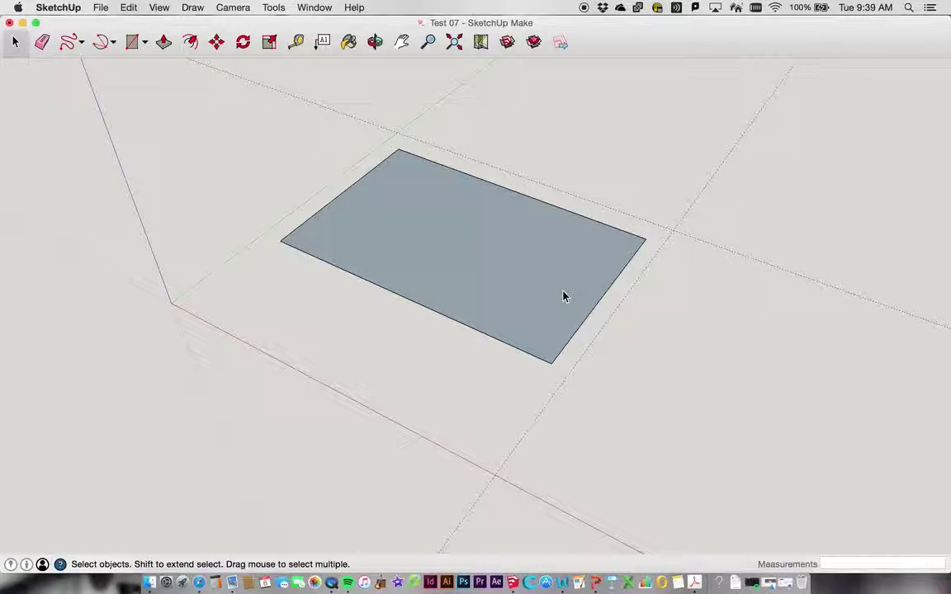
# Draw a 2 Point Arc across the rectangle's corner nearest the guide intersection, bulging outward about 9/32"
pyautogui.click(101, 42)
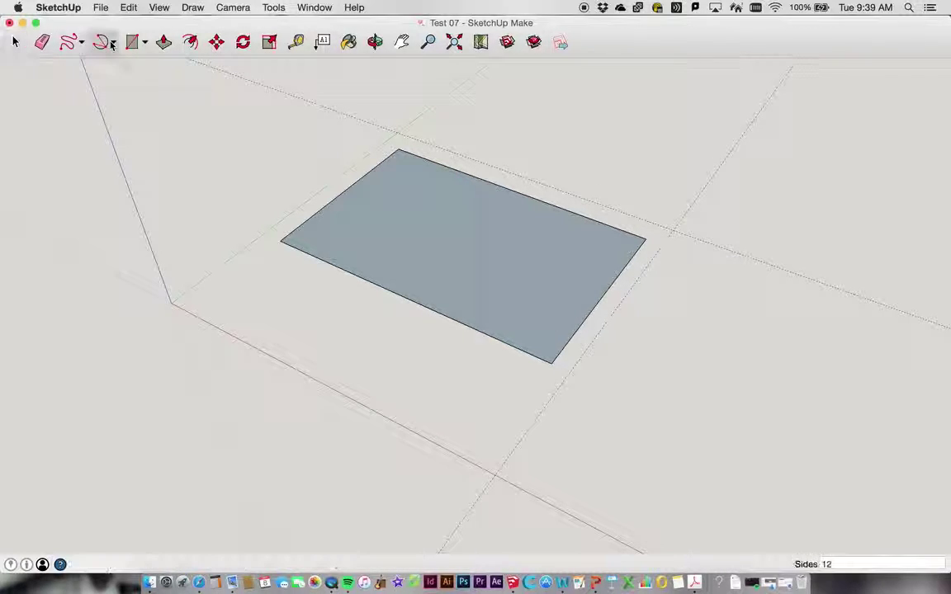
pyautogui.click(114, 43)
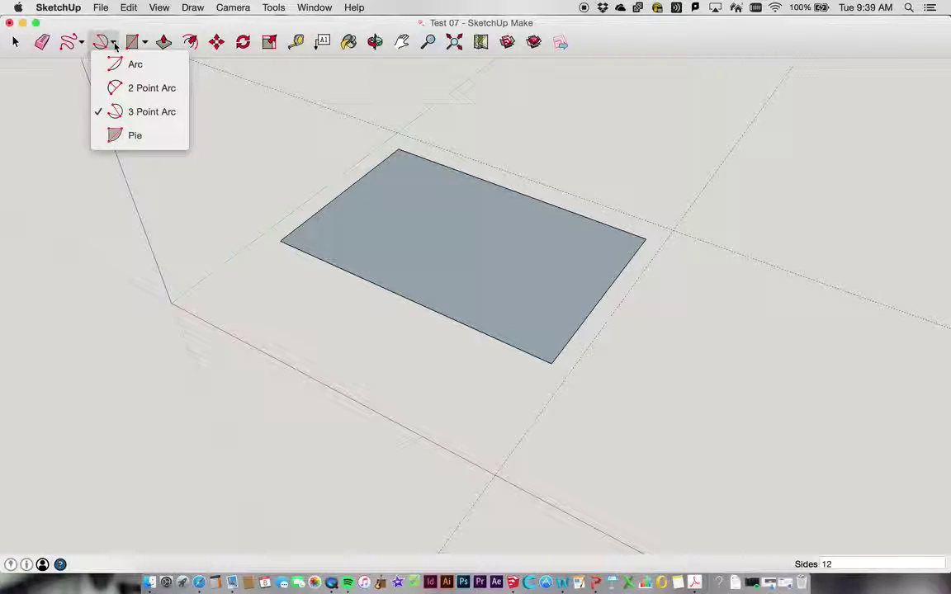
pyautogui.click(132, 87)
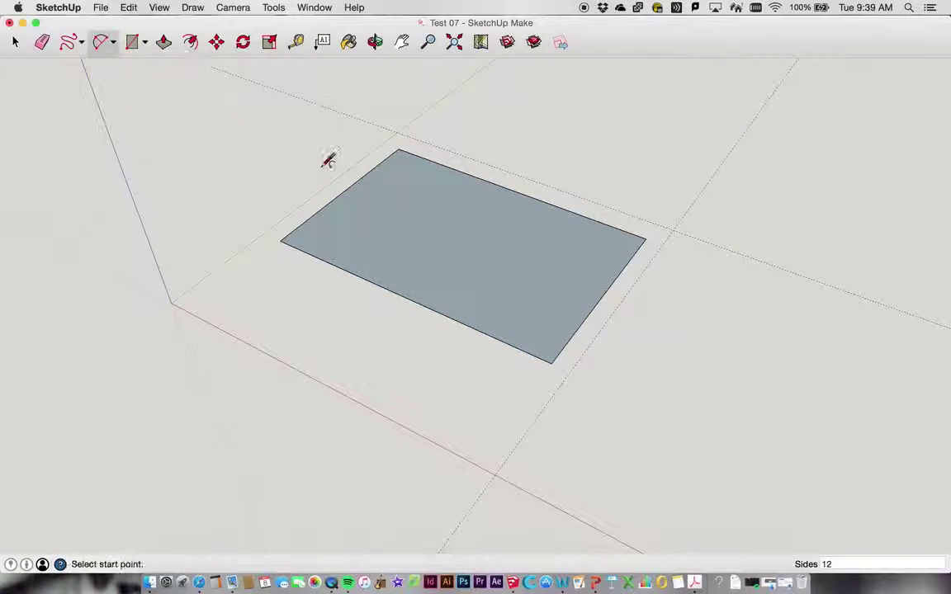
pyautogui.click(571, 204)
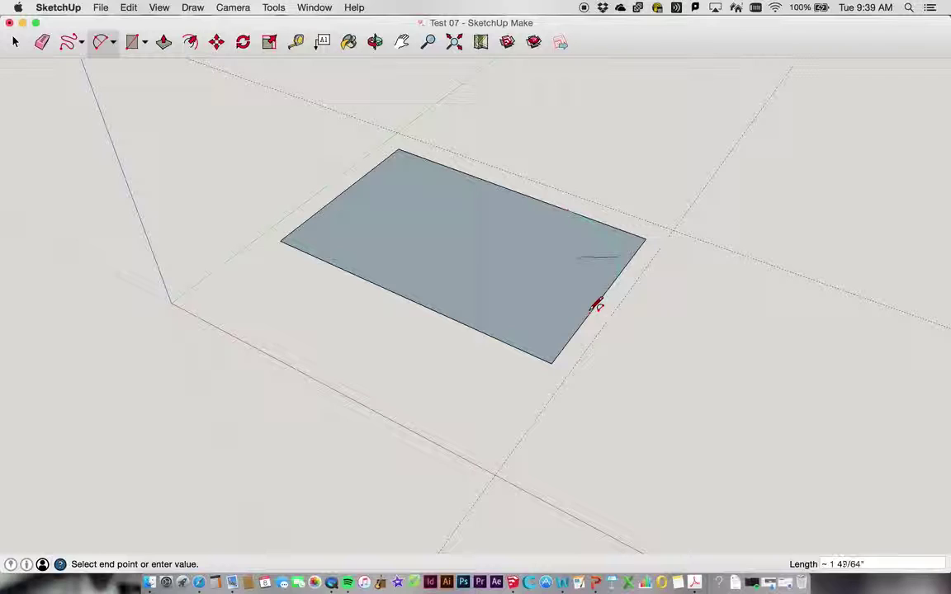
pyautogui.click(607, 294)
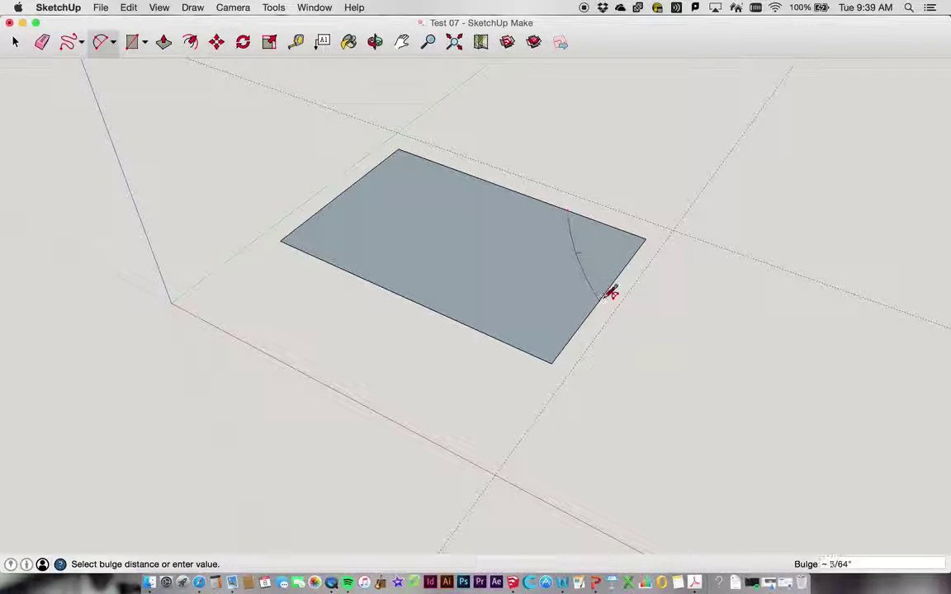
pyautogui.click(619, 252)
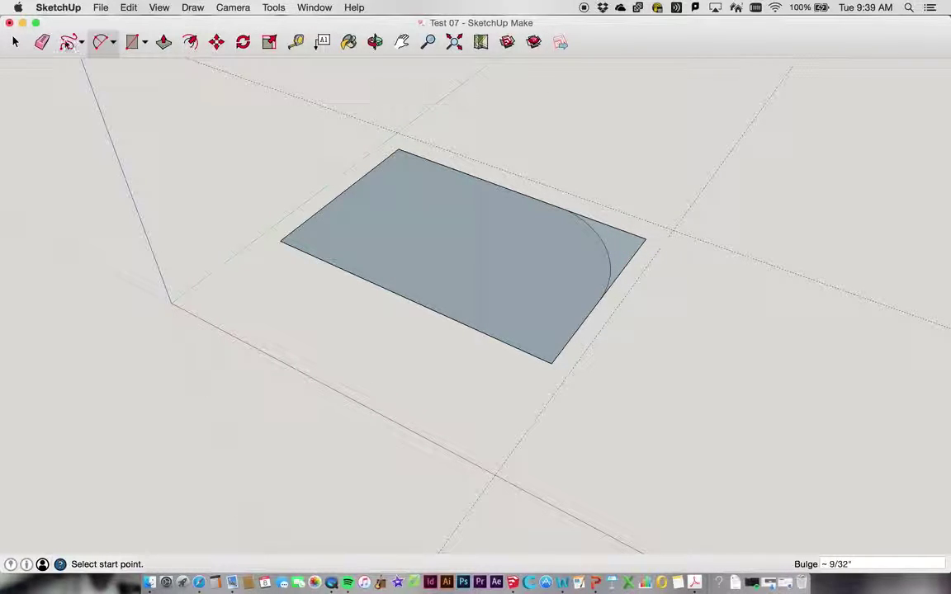
# Delete the corner face outside the arc and its two leftover edges
pyautogui.click(16, 42)
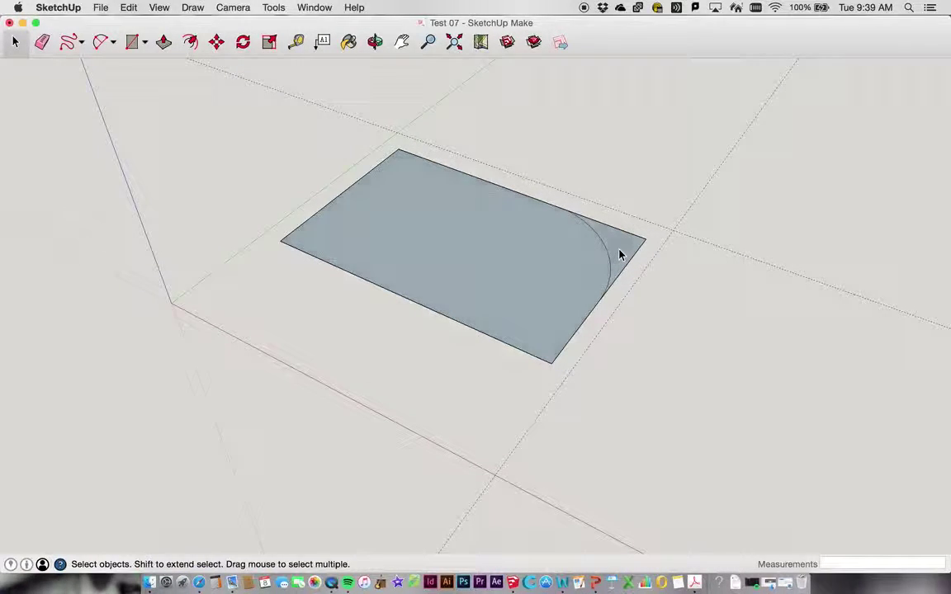
pyautogui.click(620, 255)
pyautogui.press('Delete')
pyautogui.press('Delete')
pyautogui.press('Delete')
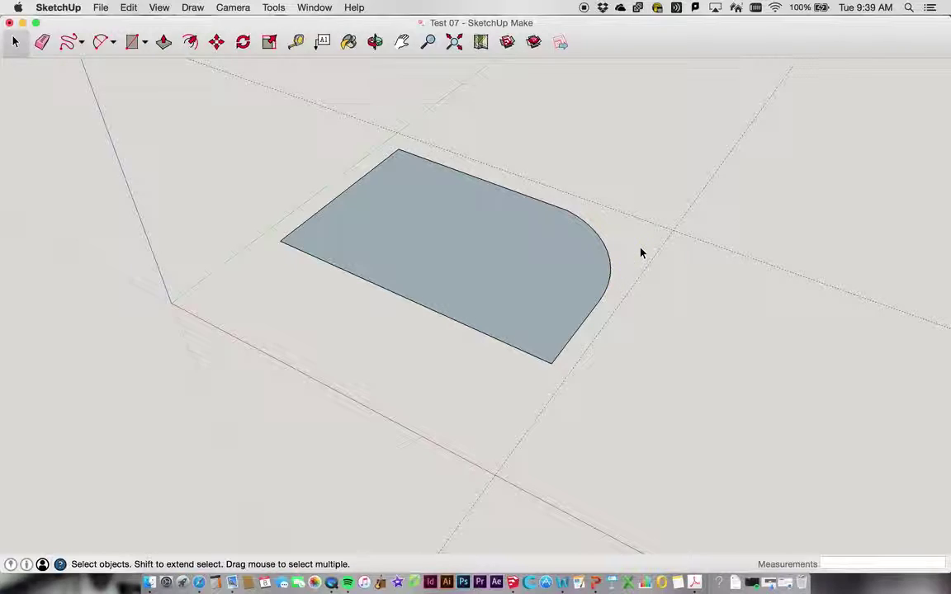
# Draw a 2 Point Arc across the corner nearest the origin, bulging toward the corner about 3/32"
pyautogui.click(98, 41)
pyautogui.click(116, 46)
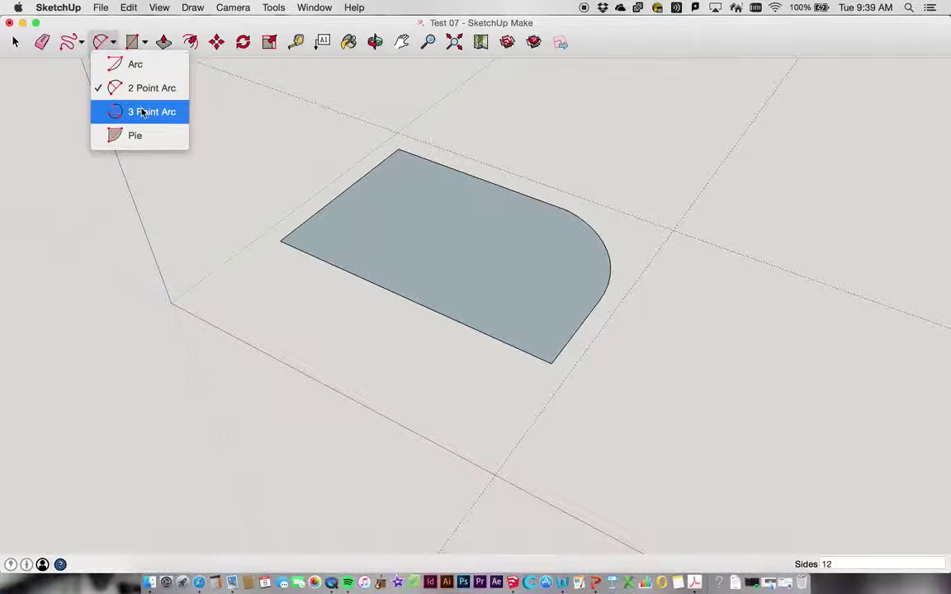
pyautogui.click(342, 199)
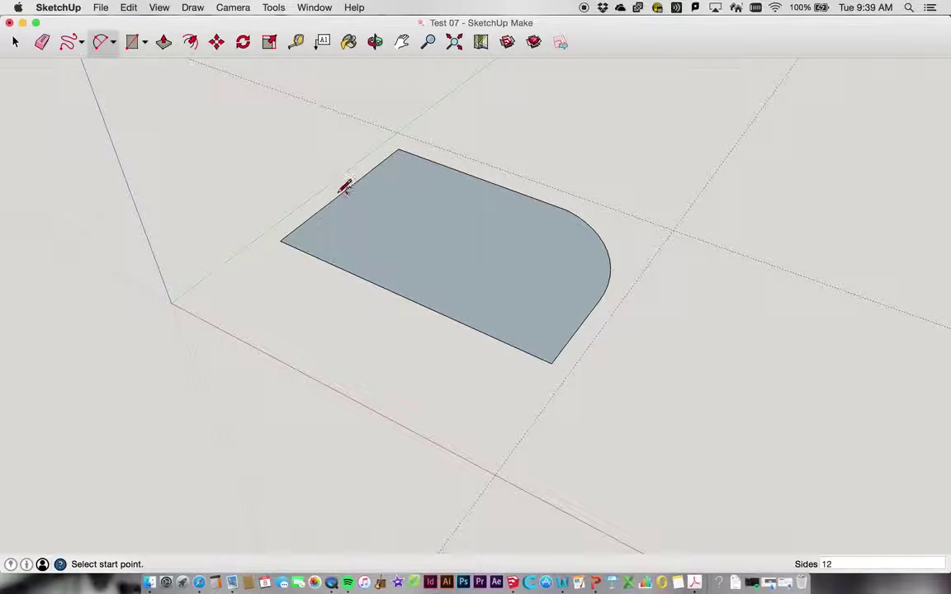
pyautogui.click(343, 253)
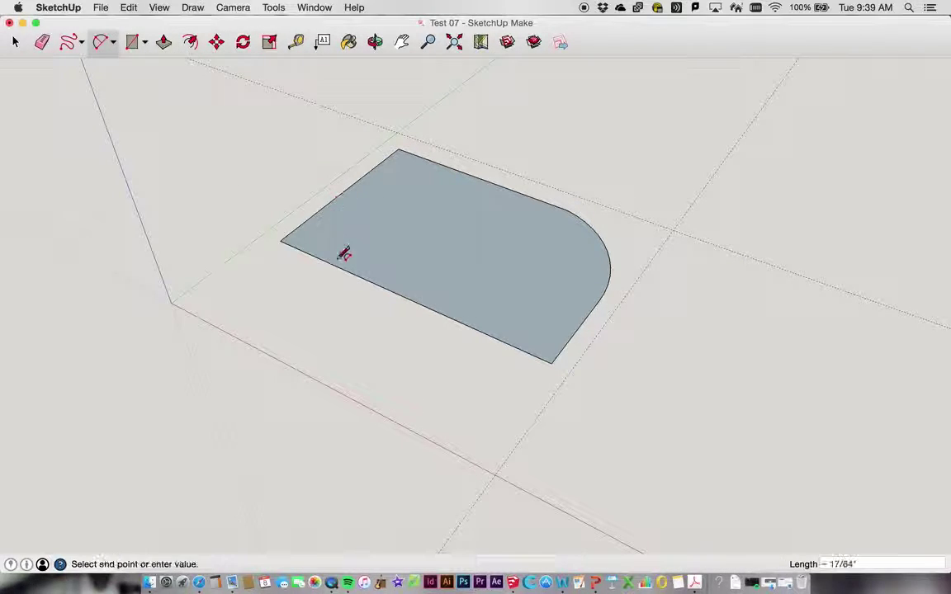
pyautogui.click(391, 280)
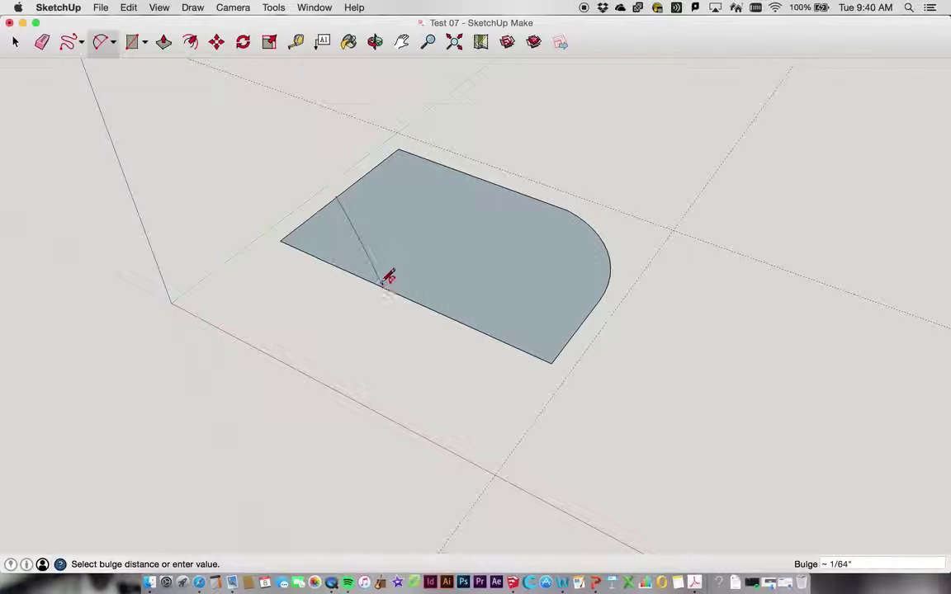
pyautogui.click(341, 223)
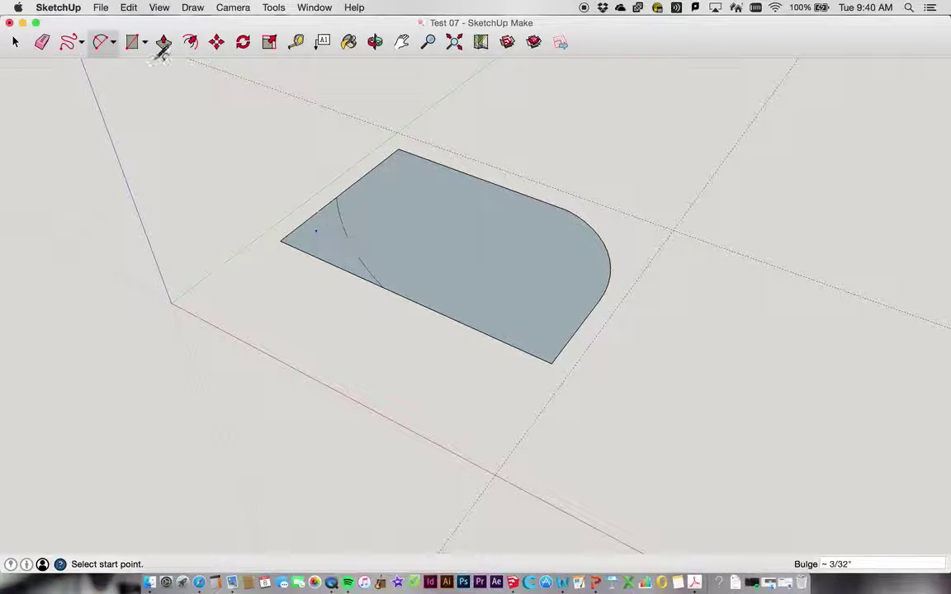
# Delete the face and leftover edges outside the arc at the corner nearest the origin
pyautogui.click(17, 43)
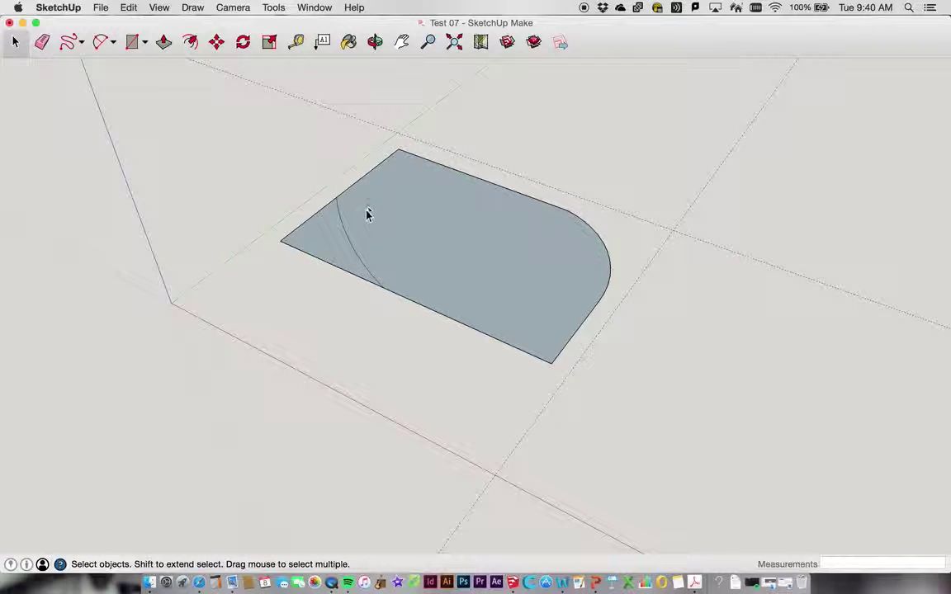
pyautogui.click(330, 240)
pyautogui.press('Delete')
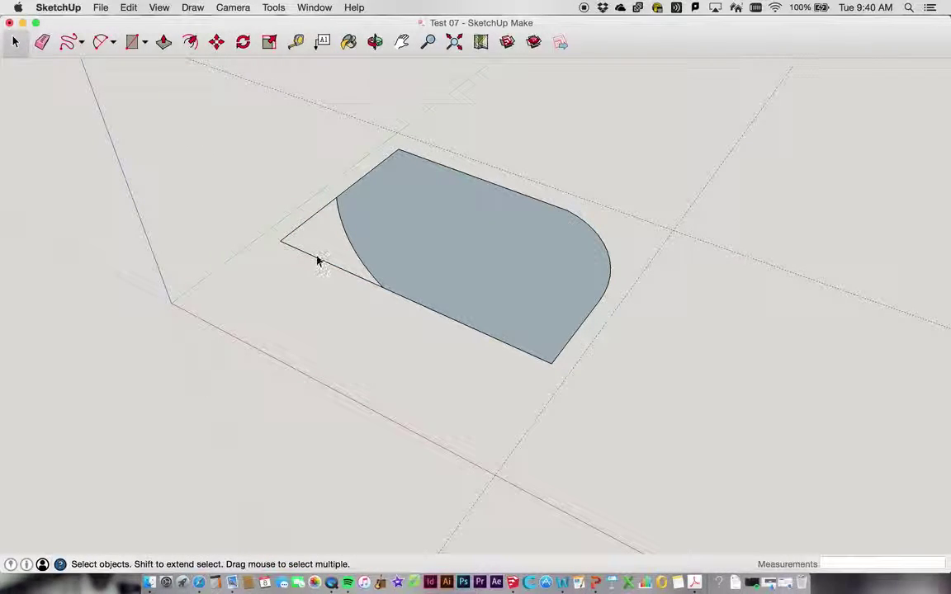
pyautogui.press('Delete')
pyautogui.press('Delete')
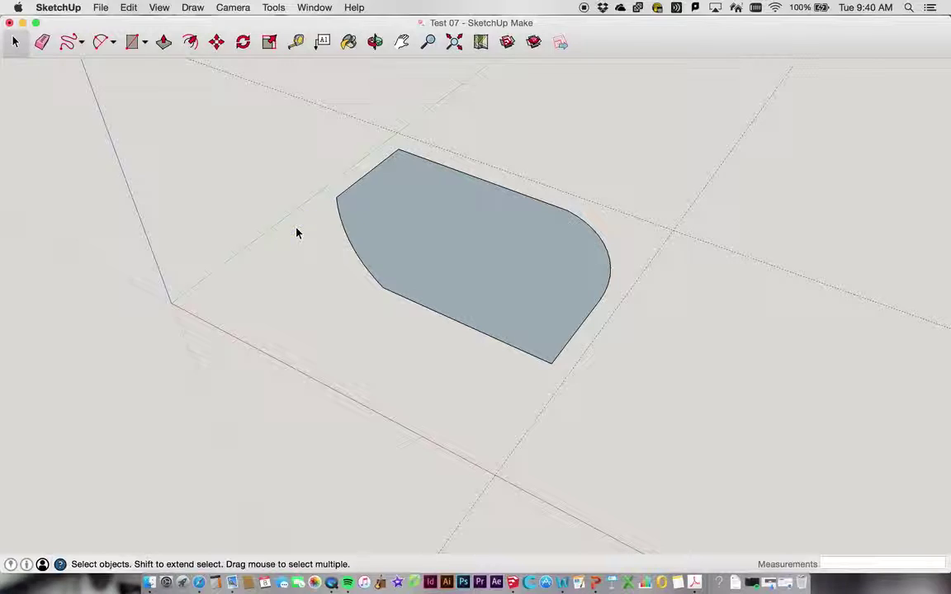
# Push/Pull the rounded face up about 1 3/64" into a solid block
pyautogui.click(161, 47)
pyautogui.click(453, 240)
pyautogui.moveTo(454, 240); pyautogui.dragTo(453, 165)
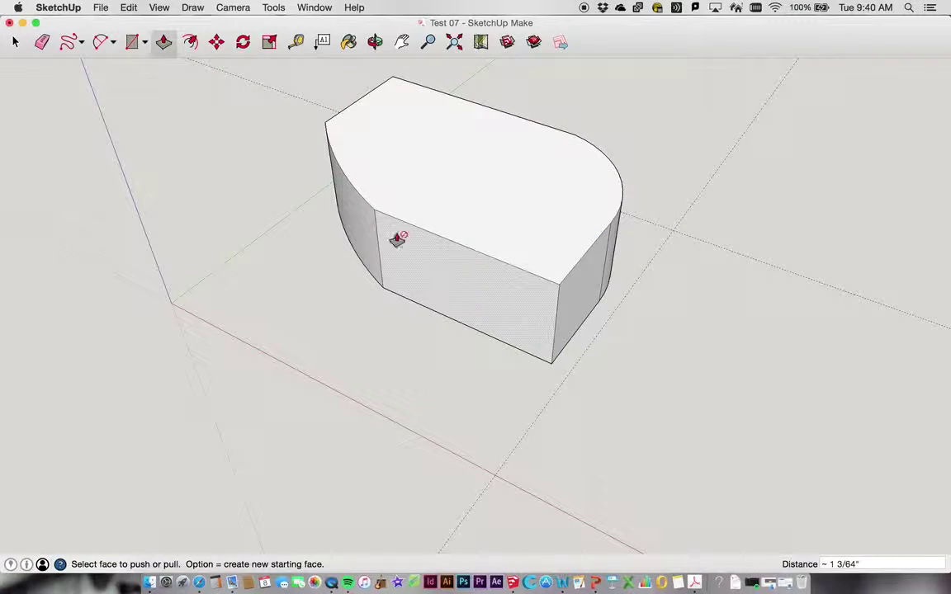
# Draw a circle of about 49/64" radius on the ground, reaching the block's curved corner nearest the origin
pyautogui.click(144, 46)
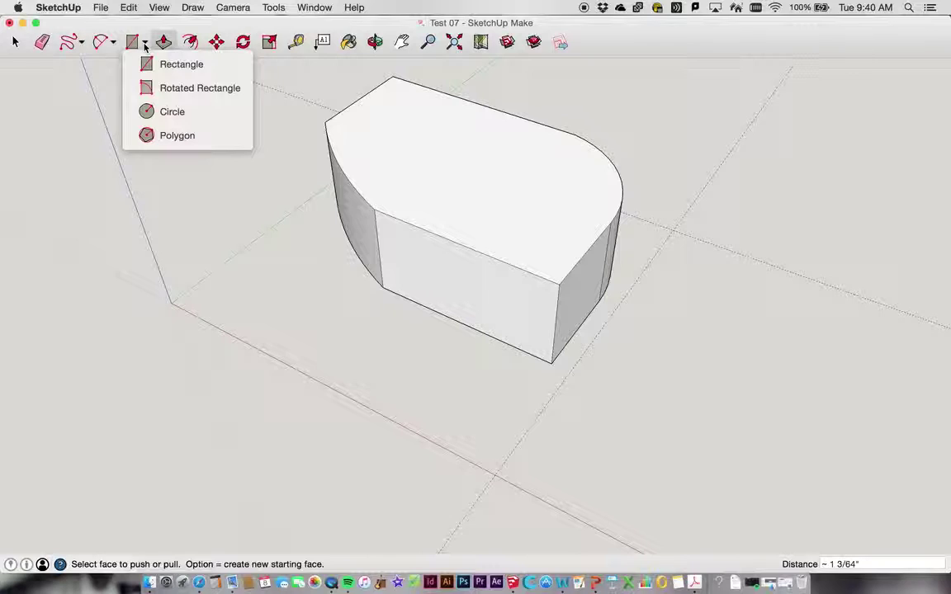
pyautogui.click(144, 108)
pyautogui.click(306, 277)
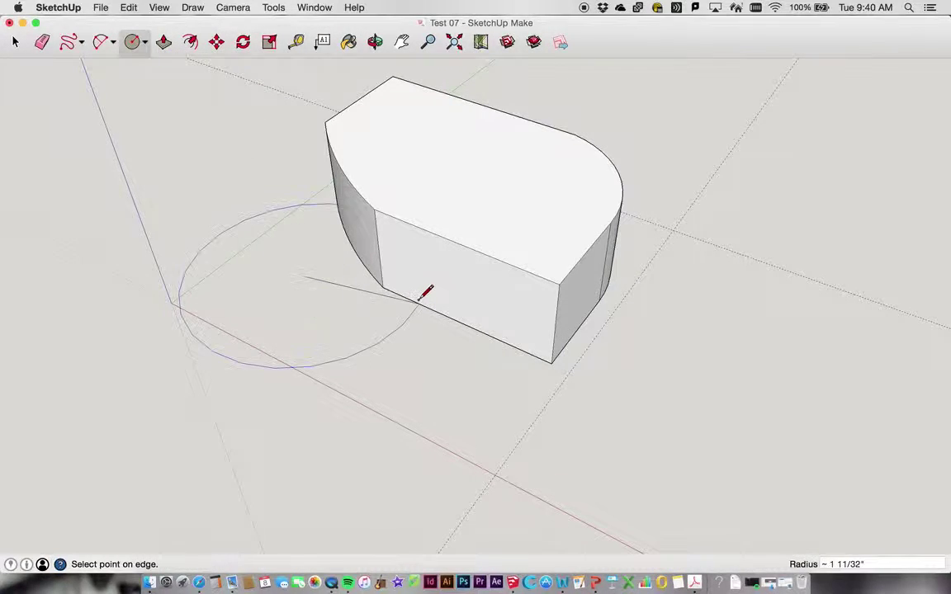
pyautogui.click(378, 283)
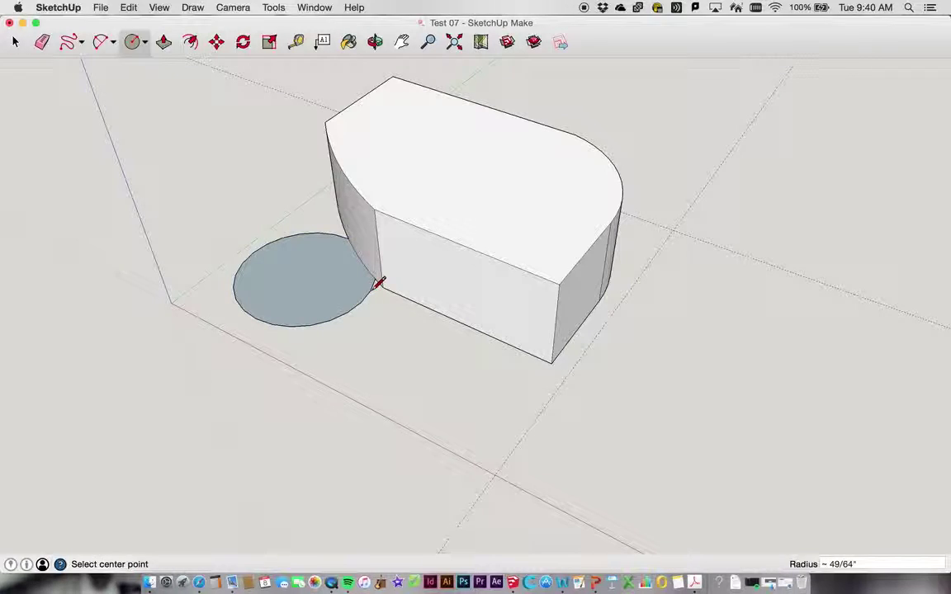
# Push/Pull the circular face up about 17/32" beside the block
pyautogui.click(163, 42)
pyautogui.click(329, 282)
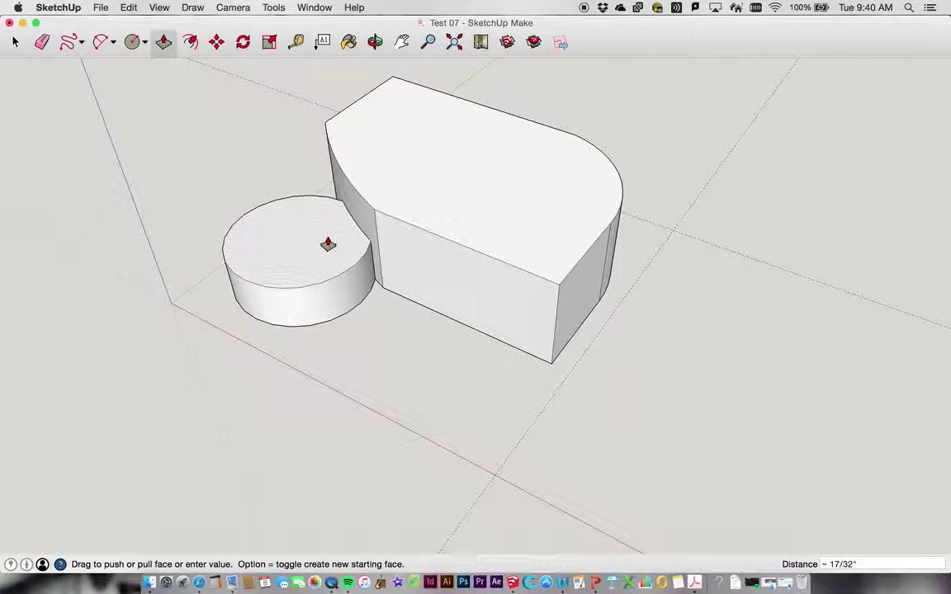
pyautogui.click(328, 244)
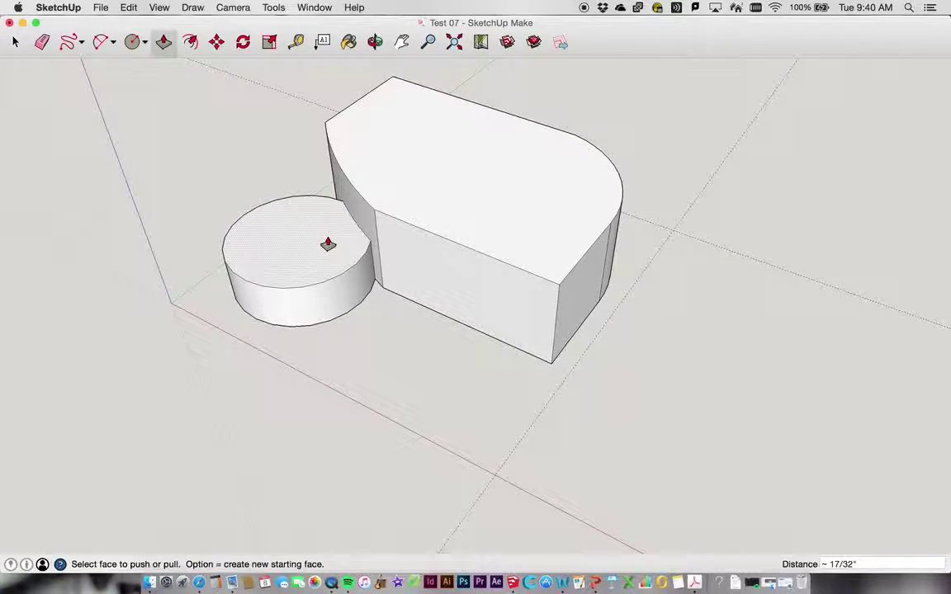
# Draw a rectangle about 1 1/2" by 17/32" across the block's top rear edge and pull its overhanging part up about 1/8"
pyautogui.click(143, 43)
pyautogui.click(163, 66)
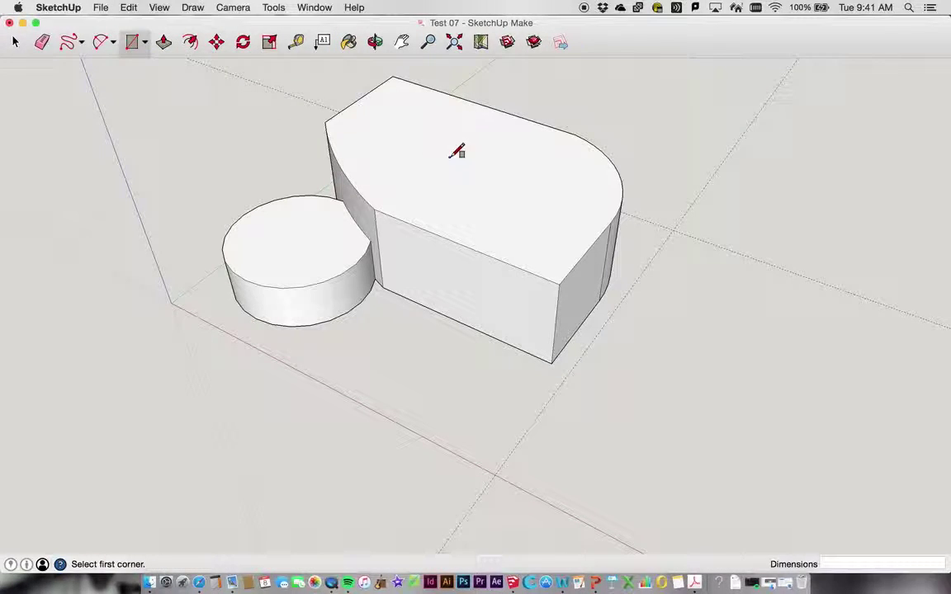
pyautogui.click(450, 111)
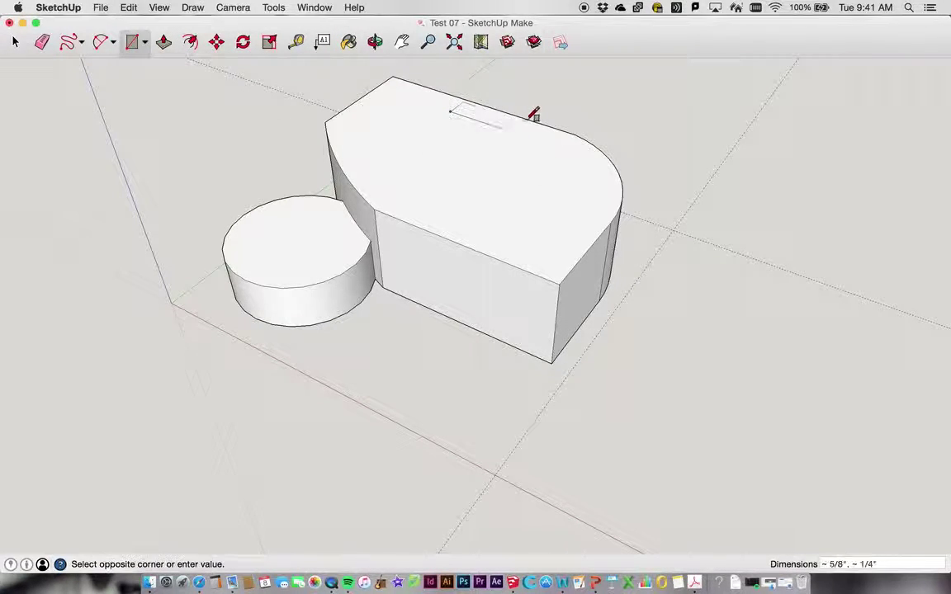
pyautogui.click(588, 128)
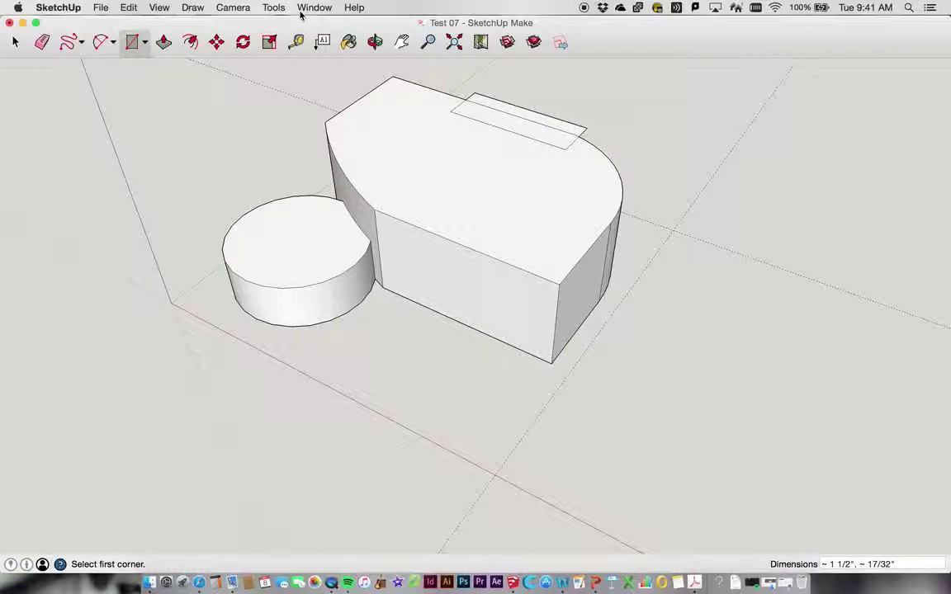
pyautogui.click(165, 43)
pyautogui.moveTo(541, 121)
pyautogui.mouseDown()
pyautogui.moveTo(532, 142)
pyautogui.moveTo(536, 97)
pyautogui.moveTo(537, 117)
pyautogui.mouseUp()
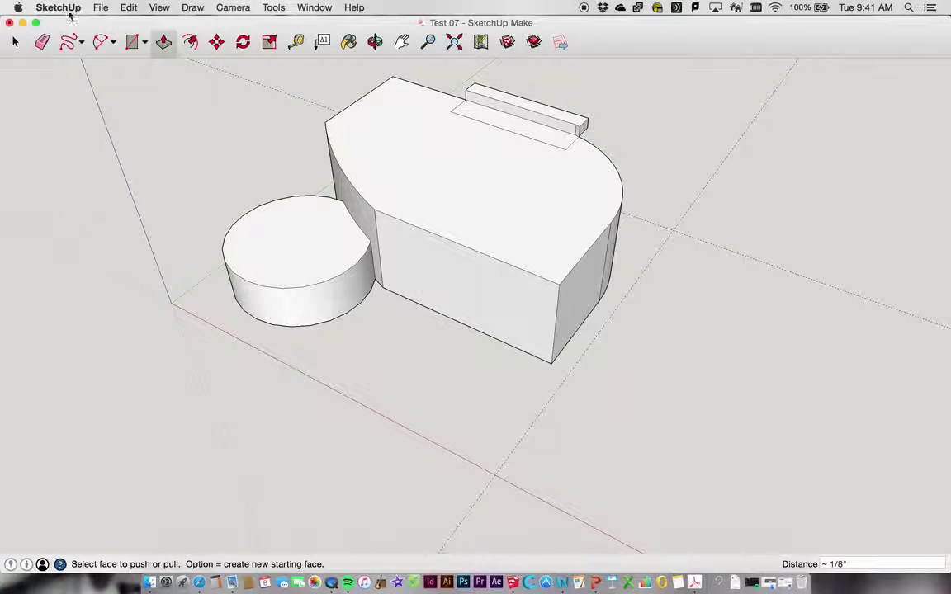
# Delete the faces and edges of the raised overhanging strip behind the block's top rear edge
pyautogui.click(14, 43)
pyautogui.click(533, 106)
pyautogui.press('Delete')
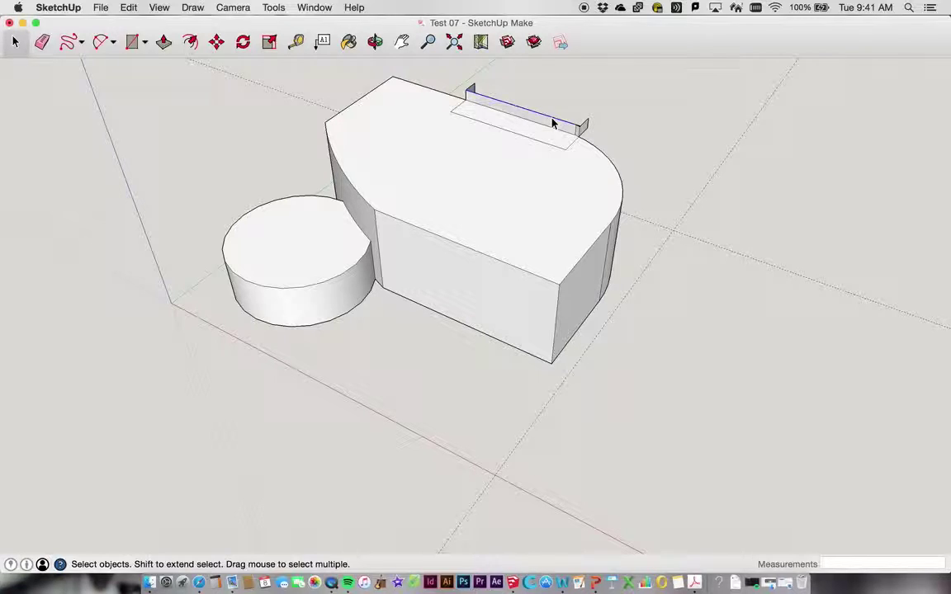
pyautogui.press('Delete')
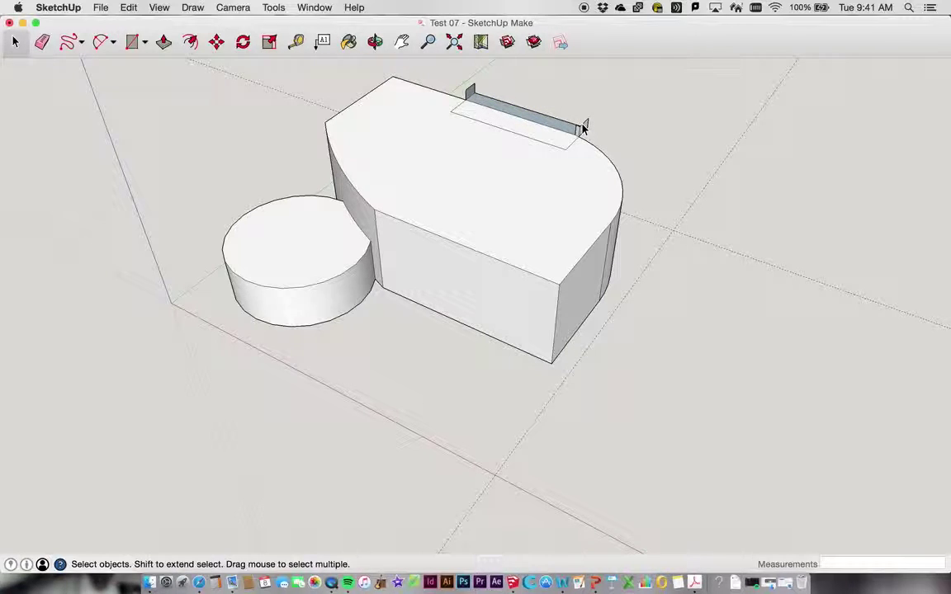
pyautogui.click(575, 119)
pyautogui.press('Delete')
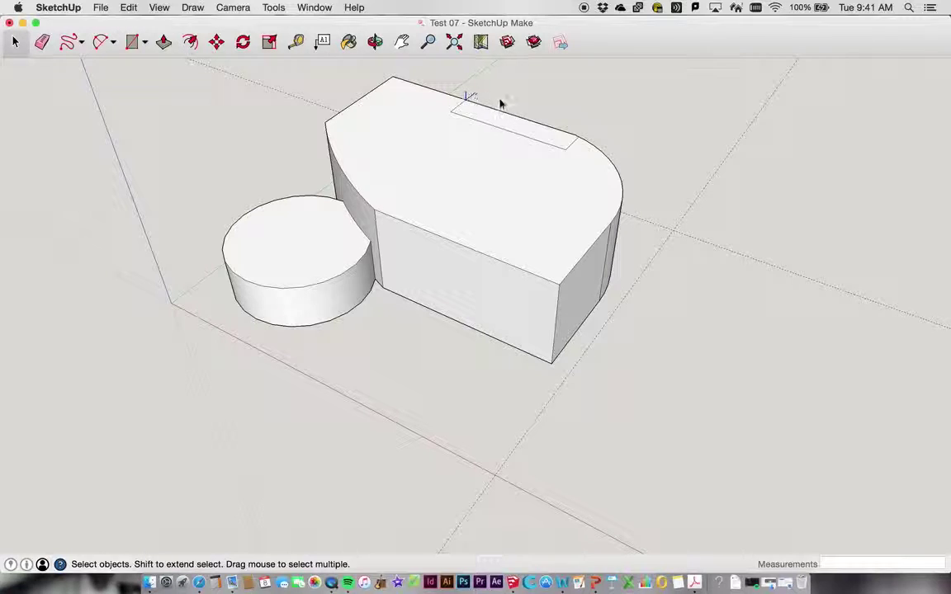
pyautogui.click(494, 120)
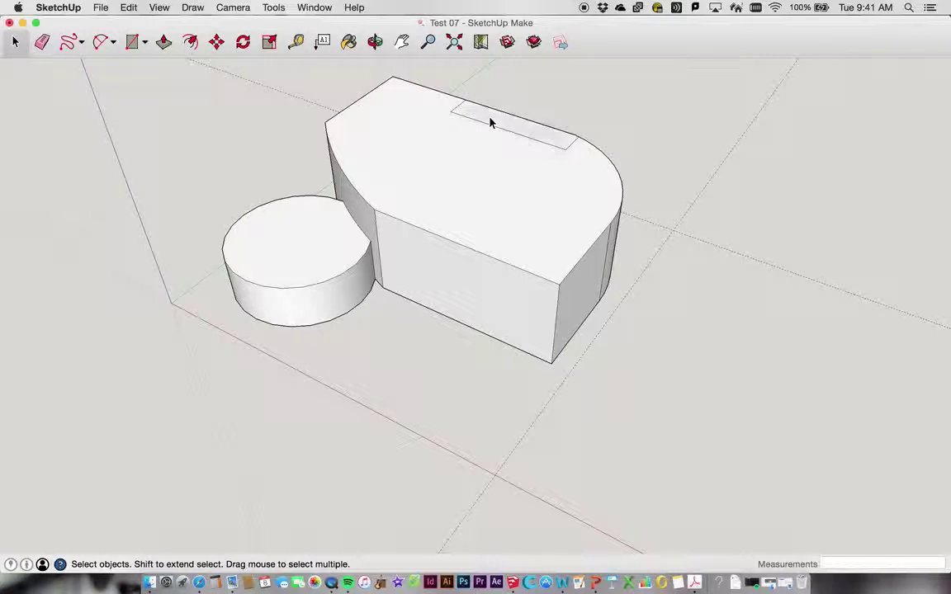
# Push/Pull the small rectangle on the block's top rear edge down about 11/64" to cut a notch
pyautogui.click(163, 42)
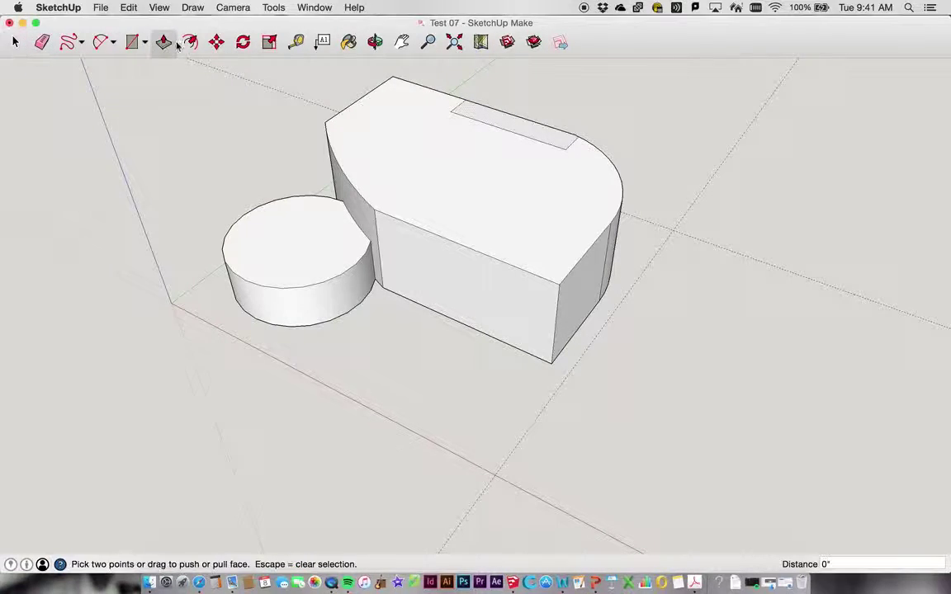
pyautogui.moveTo(527, 123); pyautogui.dragTo(520, 138)
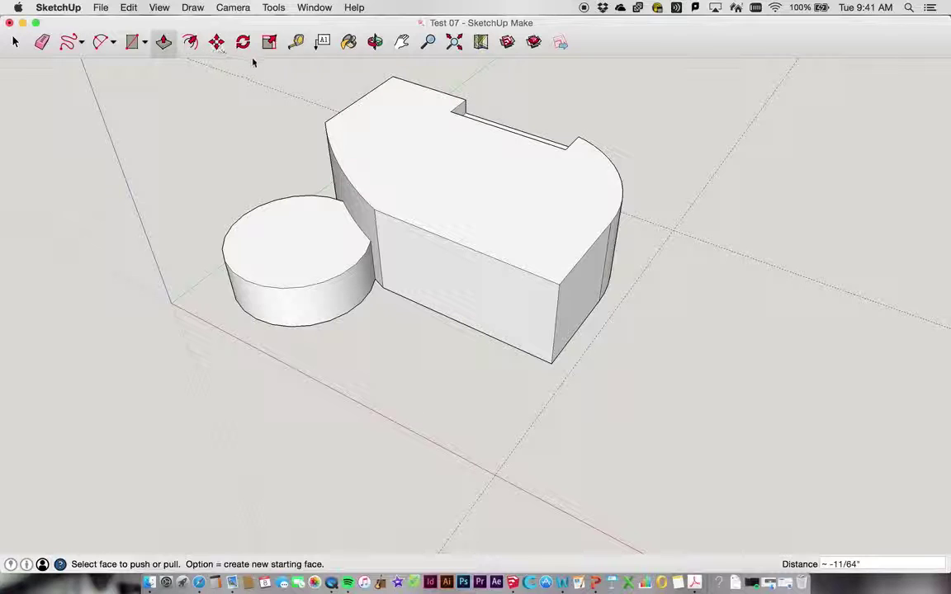
# Draw a circle of about 21/32" radius on the block's top face, overhanging the long edge opposite the notch
pyautogui.click(374, 42)
pyautogui.moveTo(488, 205); pyautogui.dragTo(660, 278)
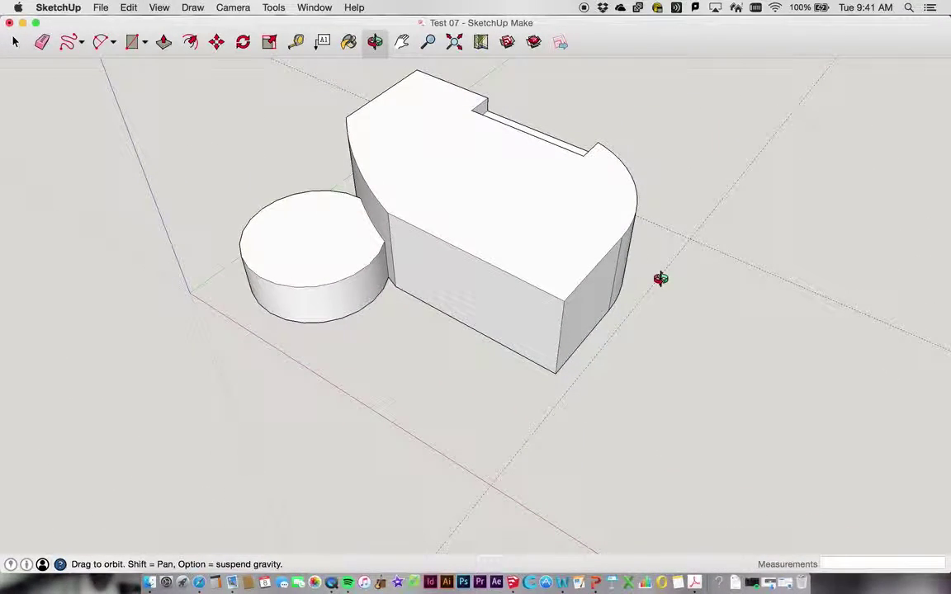
pyautogui.click(132, 42)
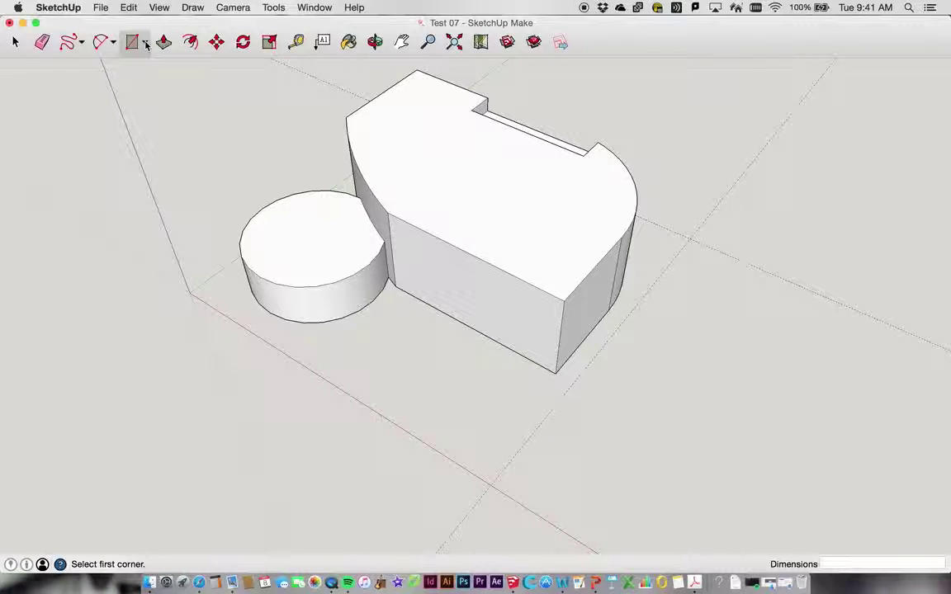
pyautogui.click(145, 44)
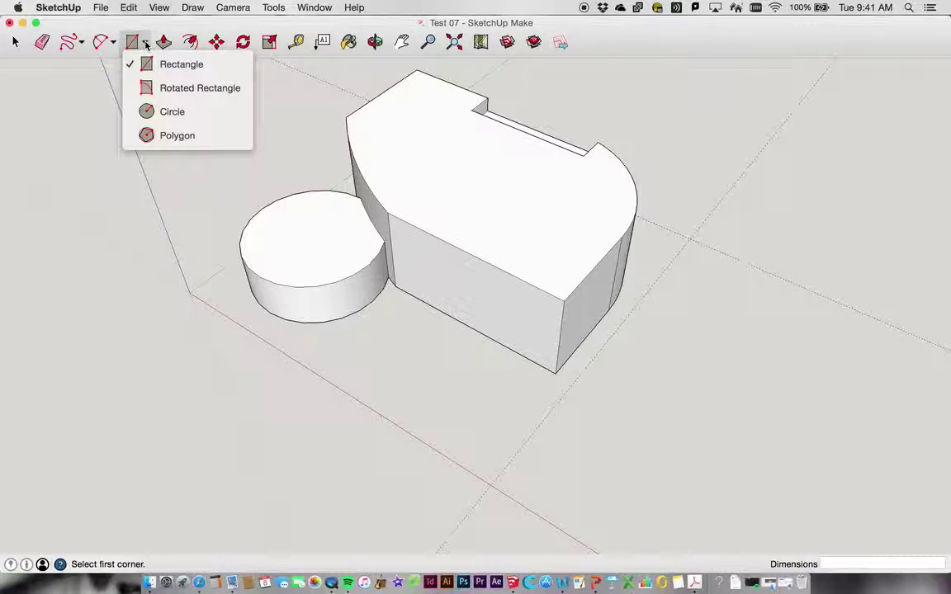
pyautogui.click(163, 115)
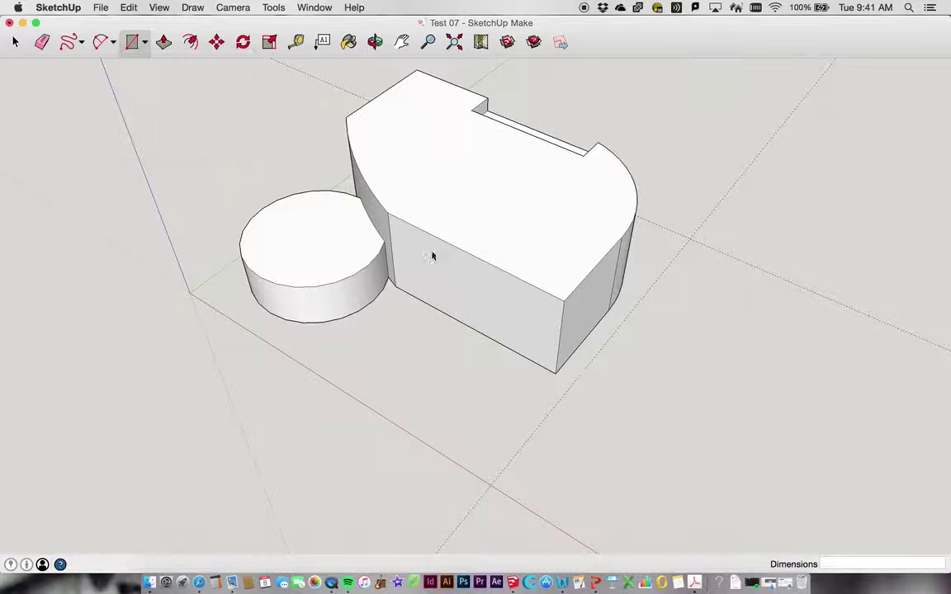
pyautogui.click(455, 199)
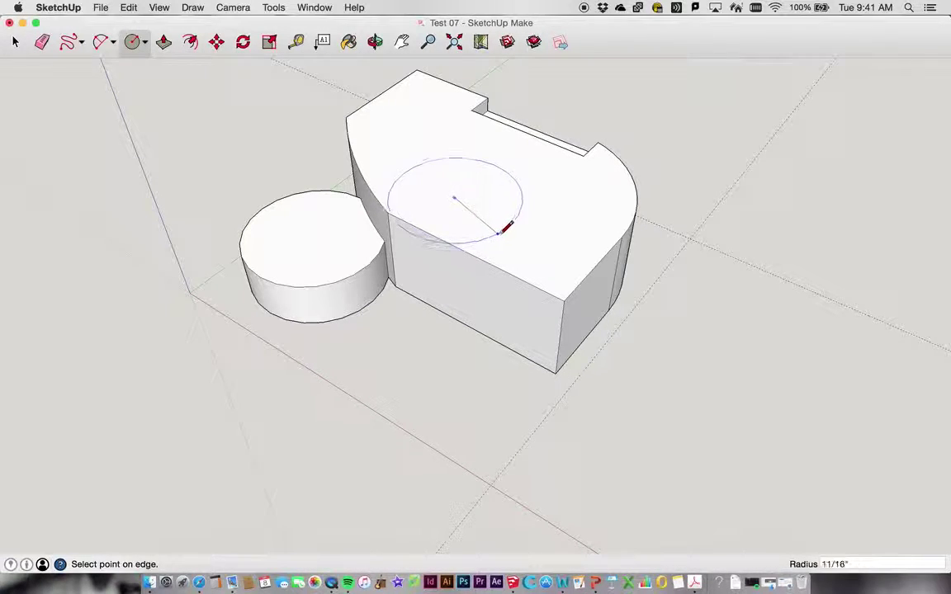
pyautogui.click(499, 225)
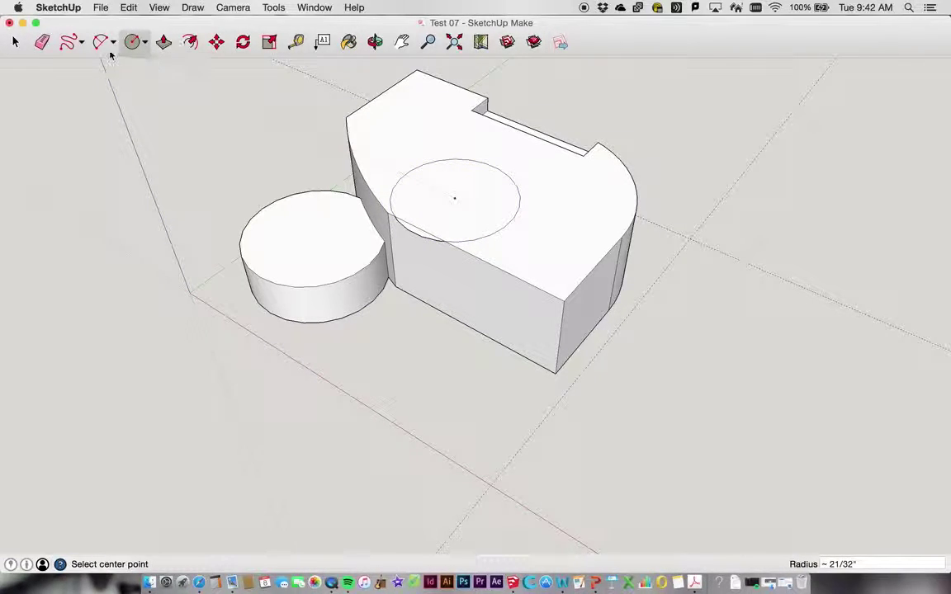
# Delete the circle's overhanging arc and Push/Pull the remaining circular face partway down into the block
pyautogui.click(15, 43)
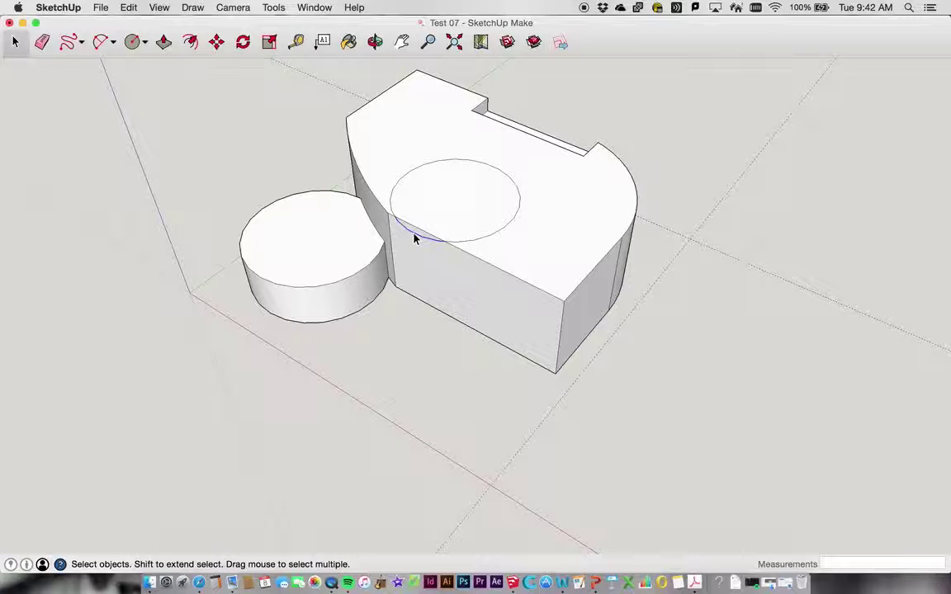
pyautogui.click(166, 43)
pyautogui.moveTo(442, 198); pyautogui.dragTo(436, 238)
pyautogui.click(15, 42)
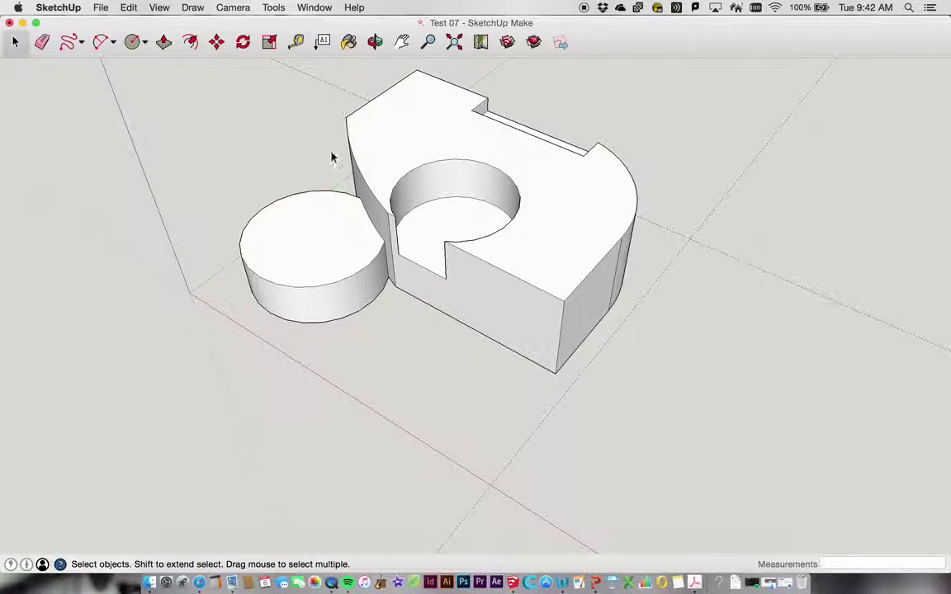
# Place Tape Measure guides about 1 17/32" across the cylinder's top and about 2 9/32" from the block's top front edge
pyautogui.click(275, 43)
pyautogui.click(295, 43)
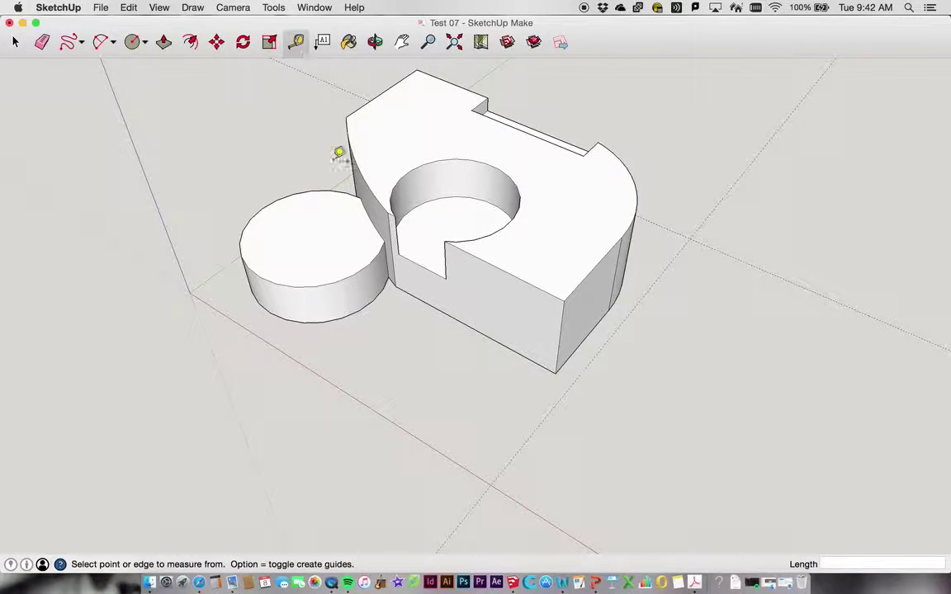
pyautogui.click(284, 192)
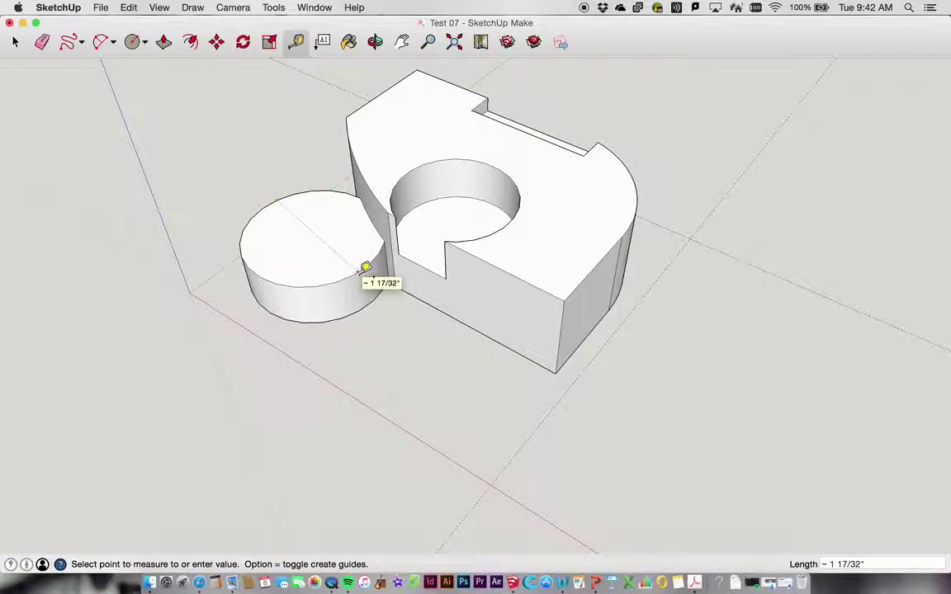
pyautogui.click(360, 271)
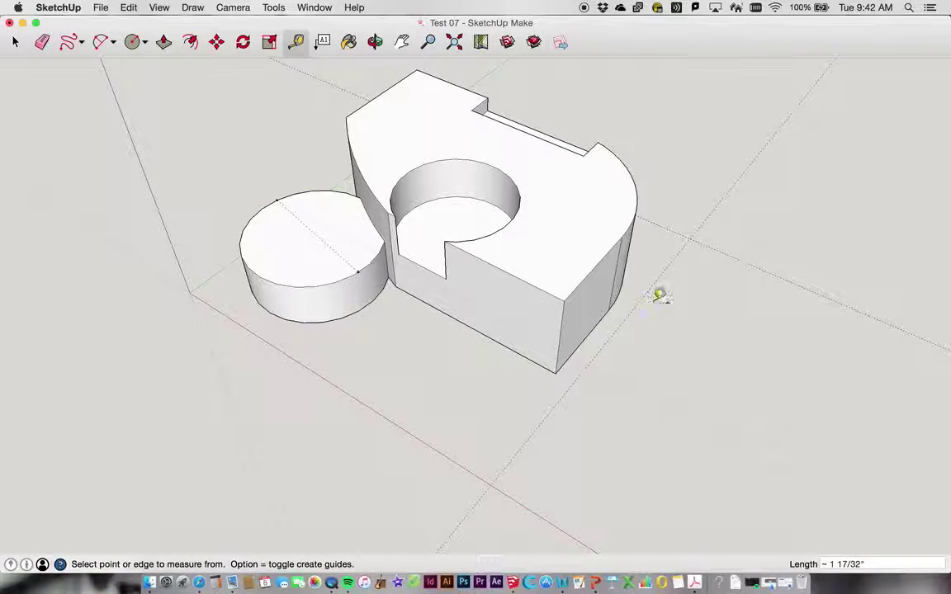
pyautogui.click(507, 267)
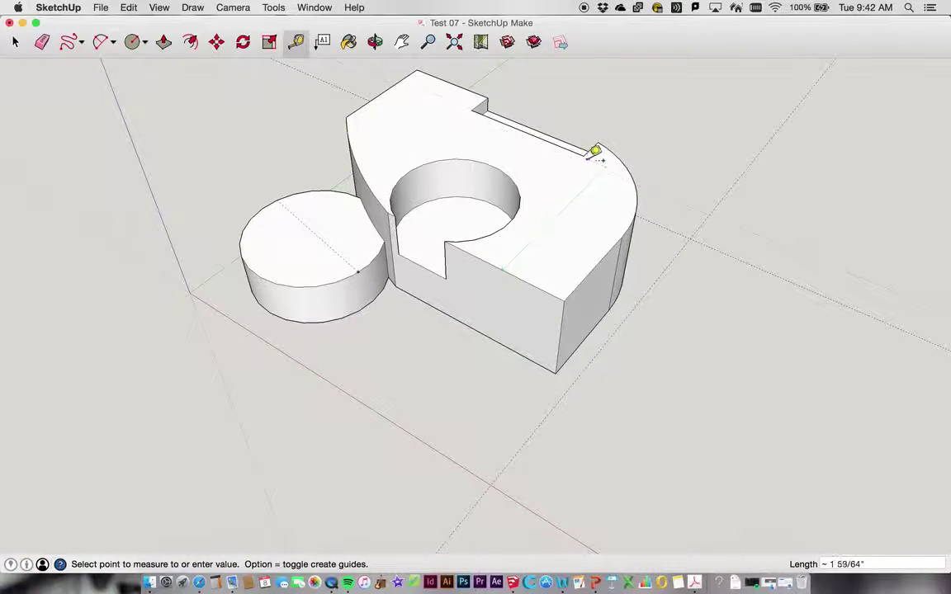
pyautogui.click(605, 142)
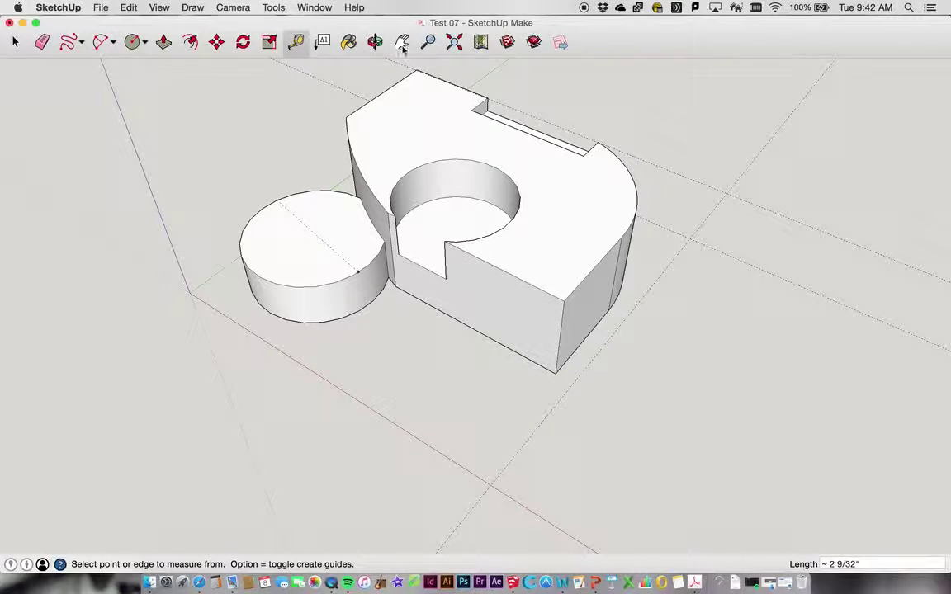
# Scale the cylinder's top face down so that its sides taper inward
pyautogui.click(270, 43)
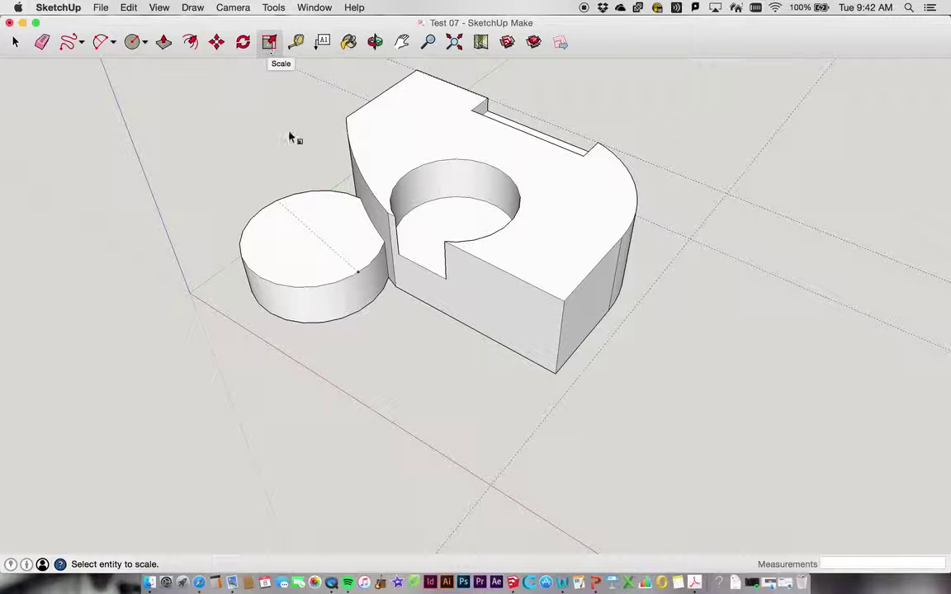
pyautogui.click(295, 288)
pyautogui.moveTo(259, 277); pyautogui.dragTo(292, 253)
# Move the tapered cylinder's top face about 21/64" and shift it another 3/16" along the red axis
pyautogui.click(242, 43)
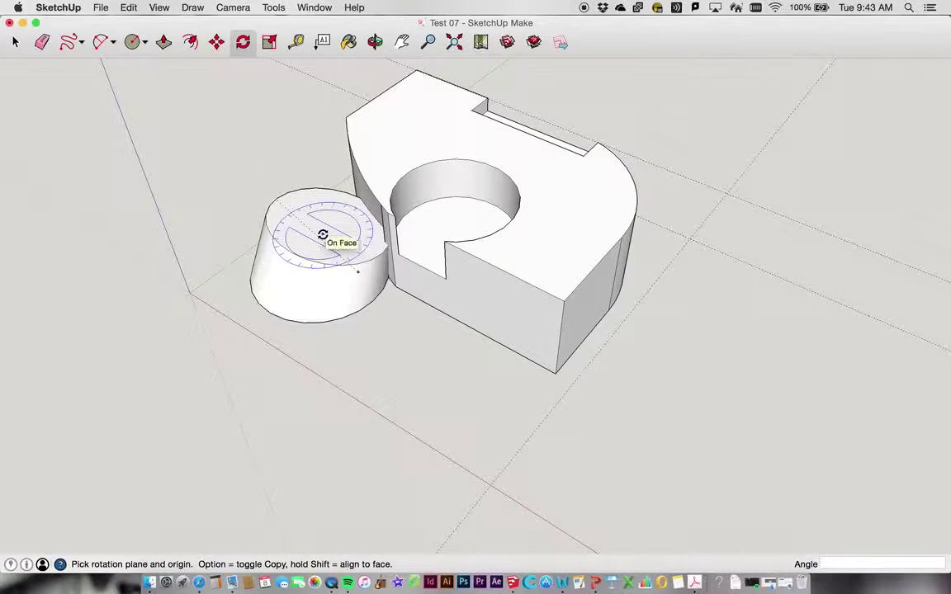
pyautogui.click(215, 42)
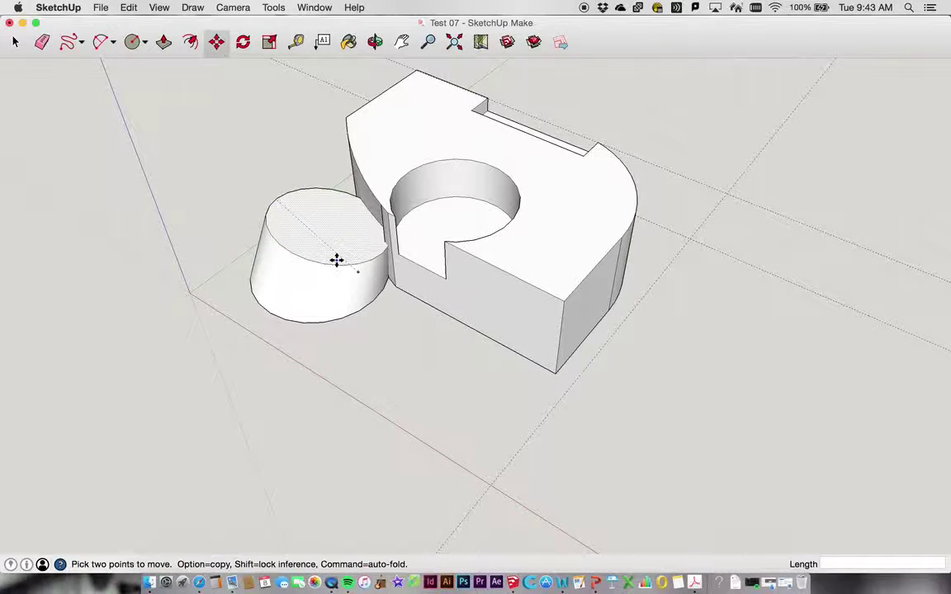
pyautogui.click(573, 232)
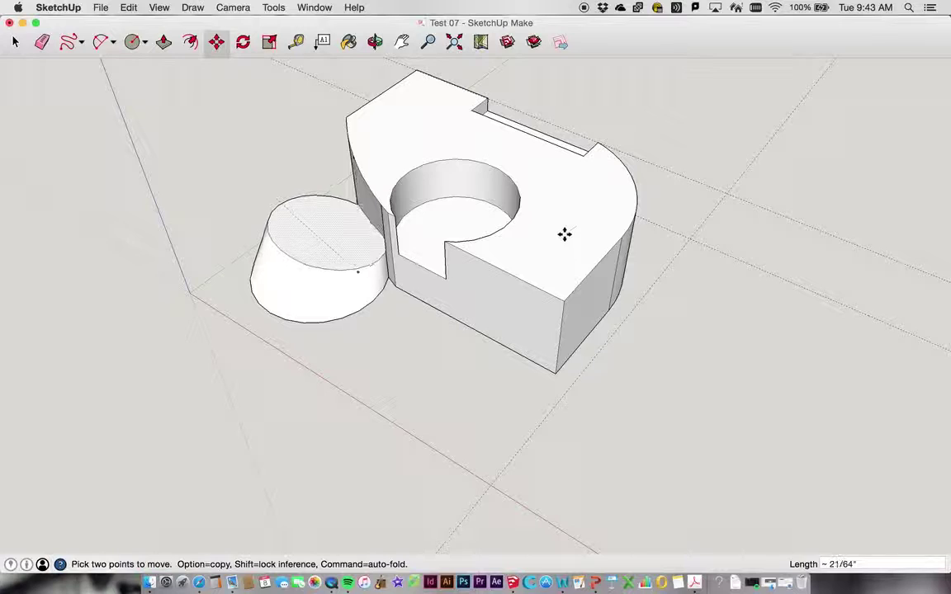
pyautogui.click(564, 227)
pyautogui.click(304, 256)
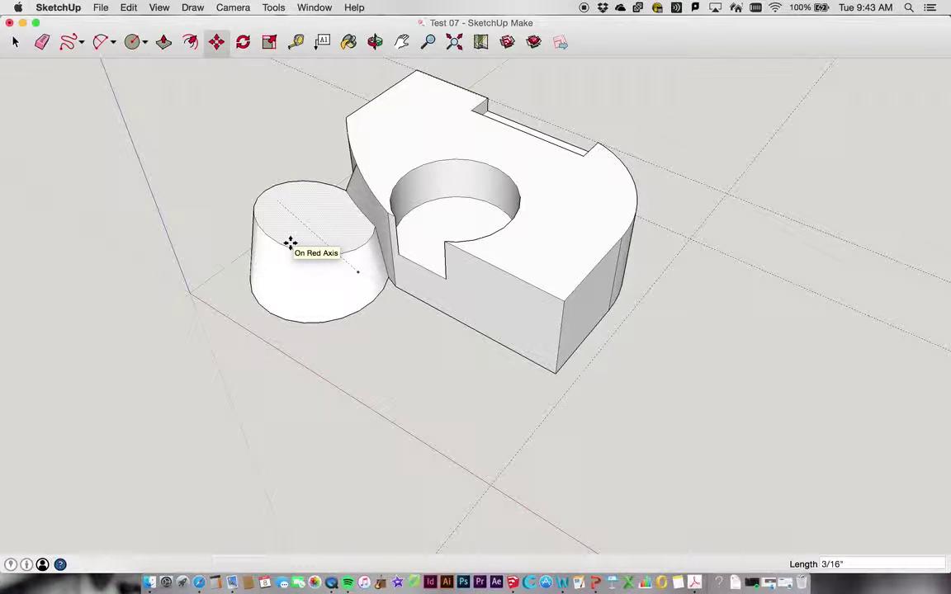
pyautogui.click(291, 242)
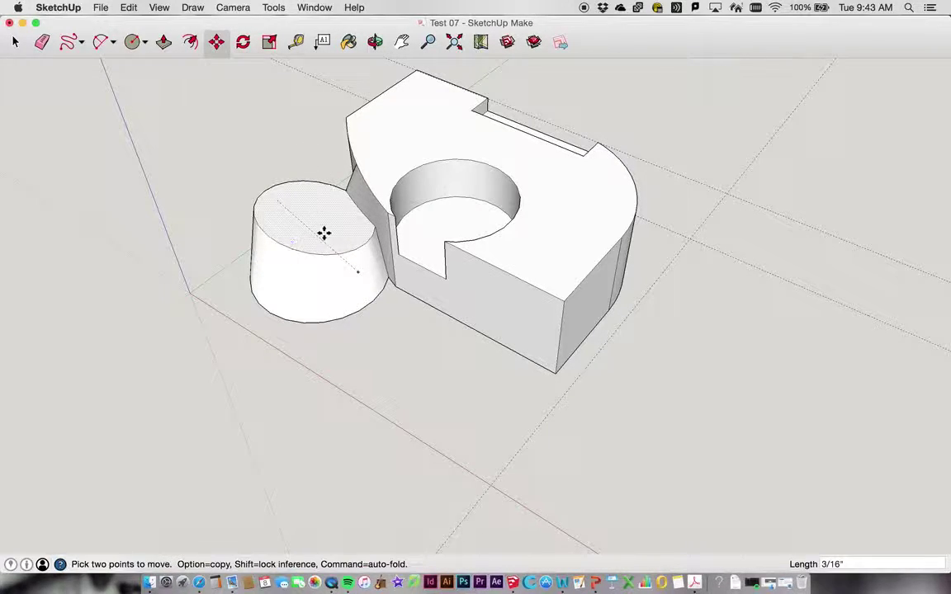
pyautogui.click(191, 45)
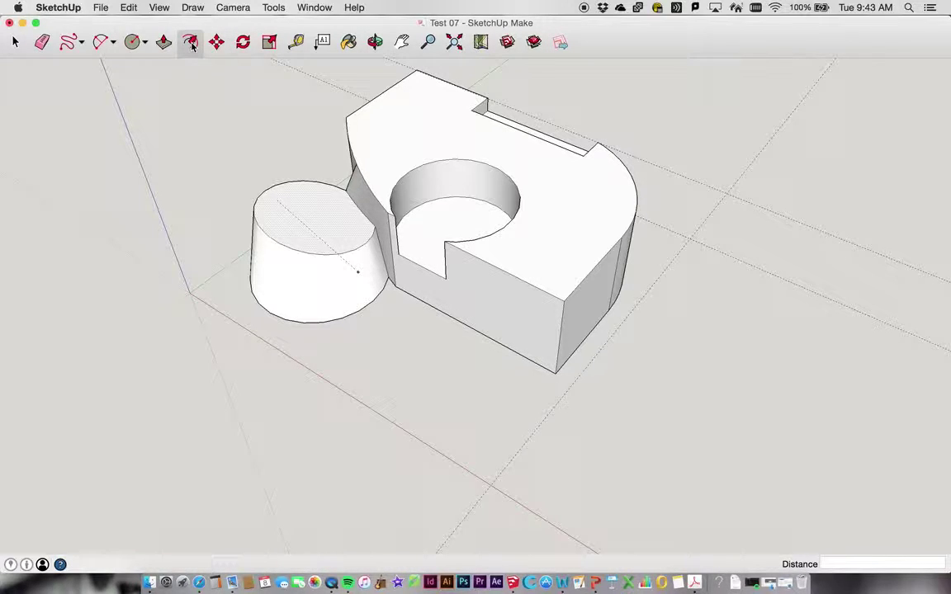
pyautogui.click(71, 42)
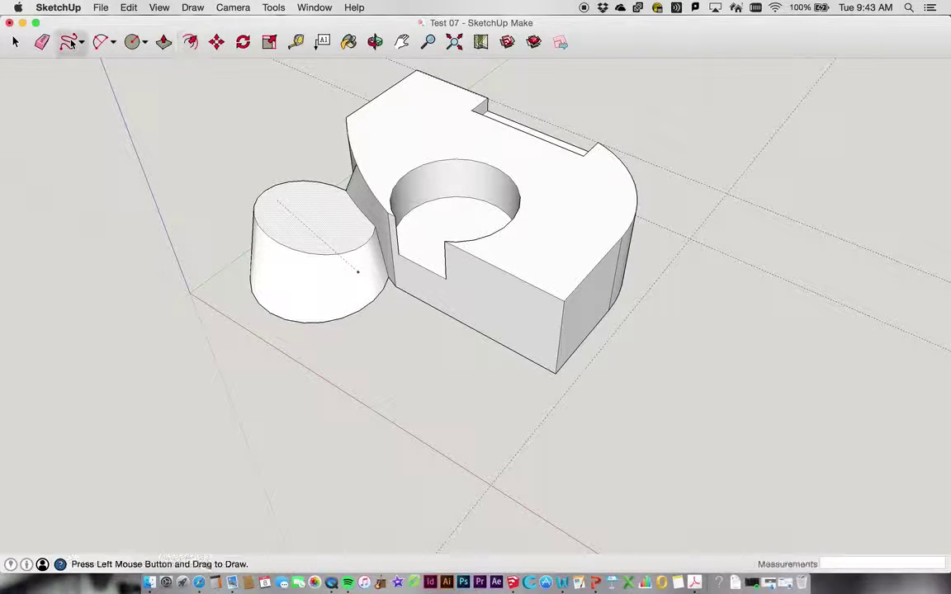
pyautogui.click(81, 42)
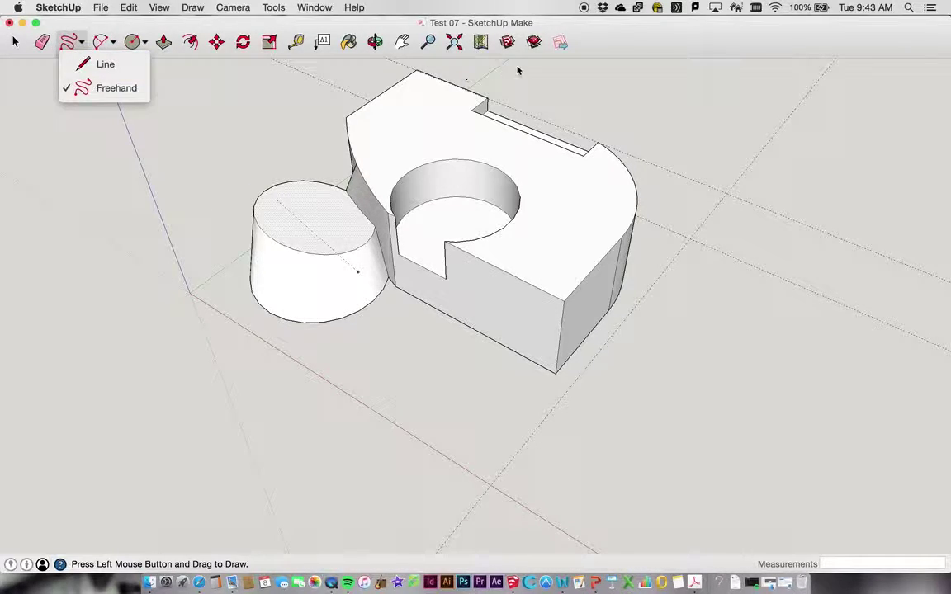
pyautogui.click(45, 42)
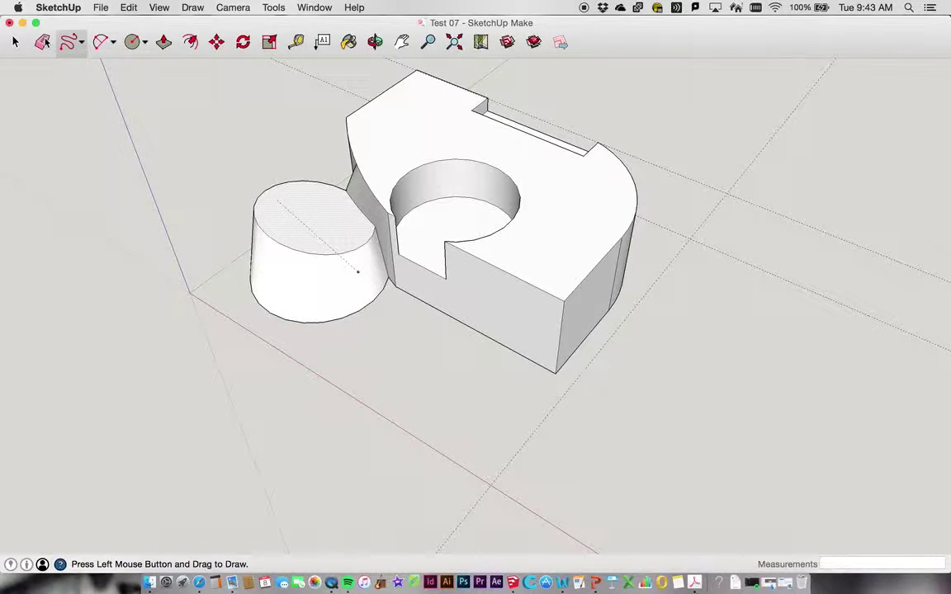
pyautogui.click(42, 43)
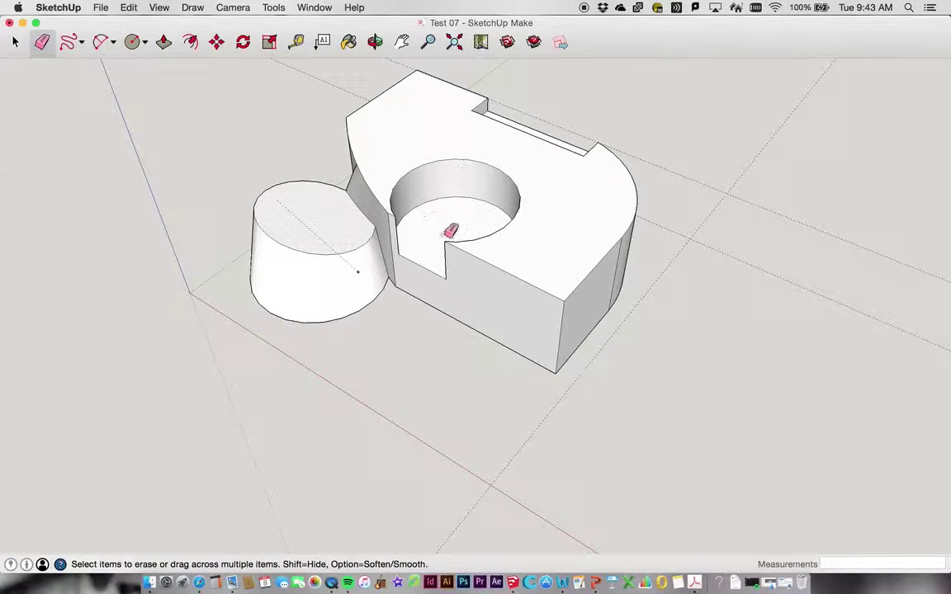
pyautogui.click(375, 42)
pyautogui.moveTo(364, 147); pyautogui.dragTo(413, 90)
pyautogui.moveTo(443, 220); pyautogui.dragTo(397, 275)
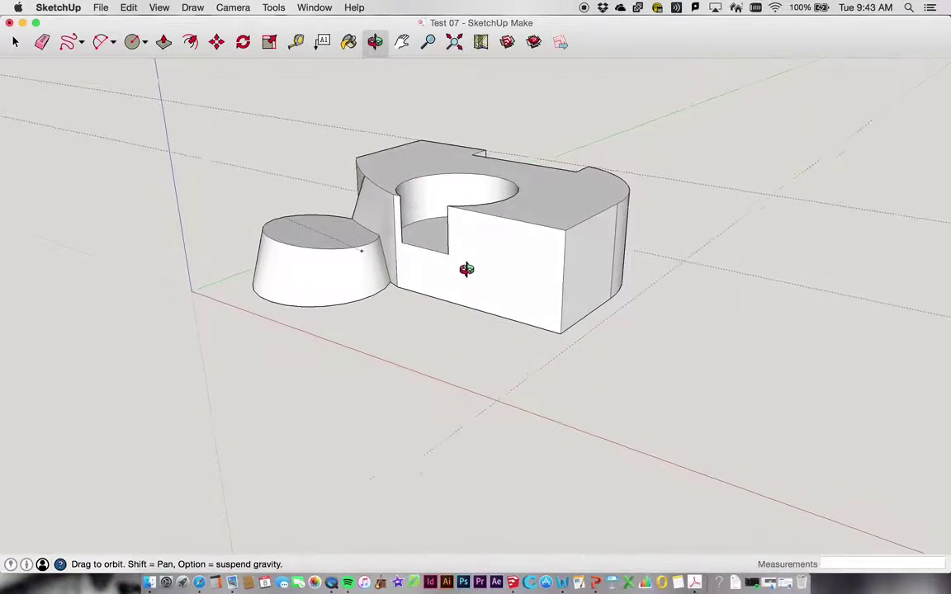